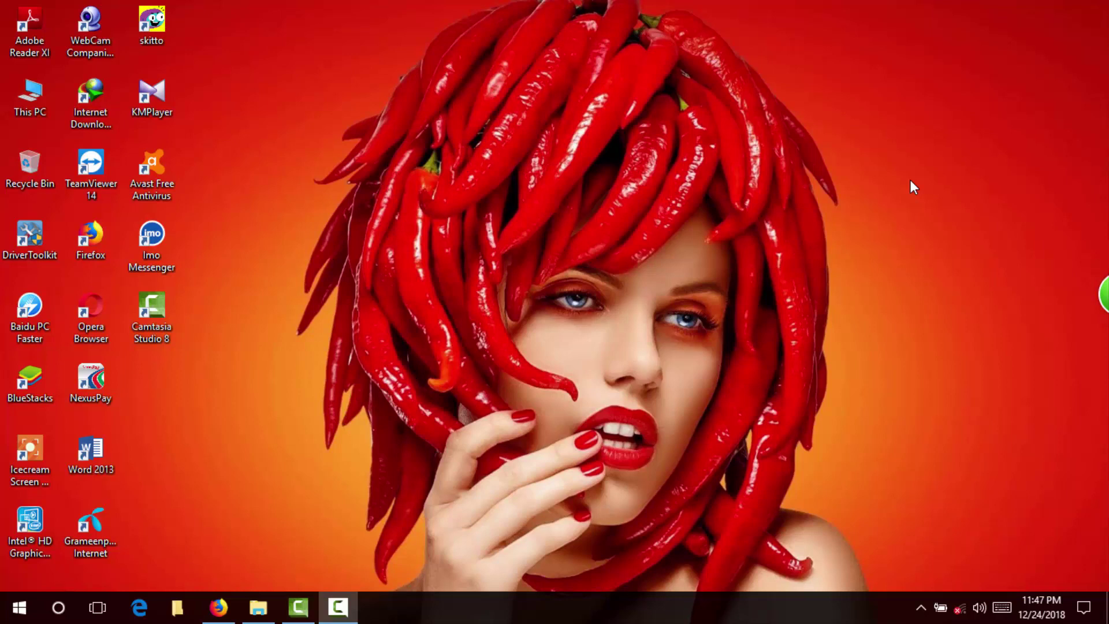
Step: Refresh the desktop several times from its right-click menu
right_click(910, 179)
click(932, 227)
right_click(894, 173)
click(915, 218)
right_click(871, 146)
click(913, 193)
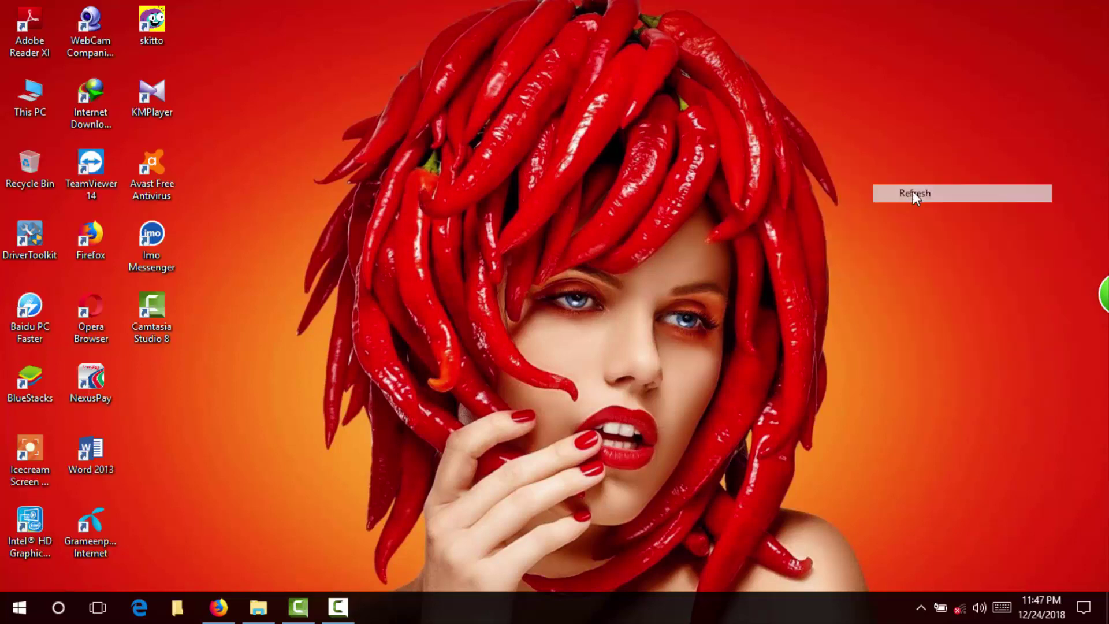
right_click(883, 173)
click(913, 222)
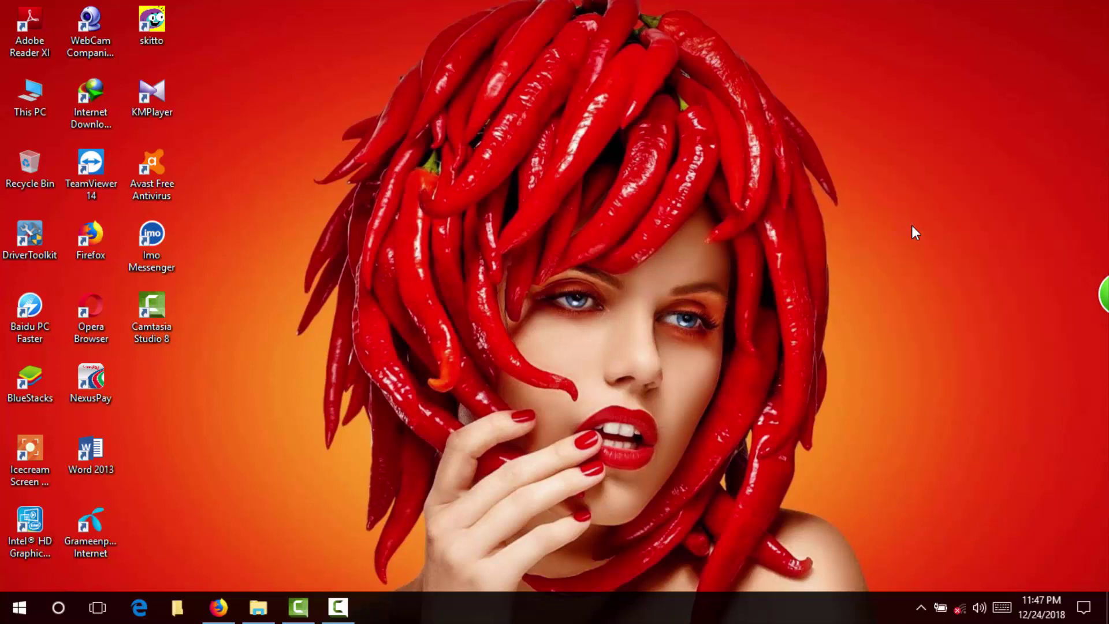
right_click(903, 211)
click(929, 255)
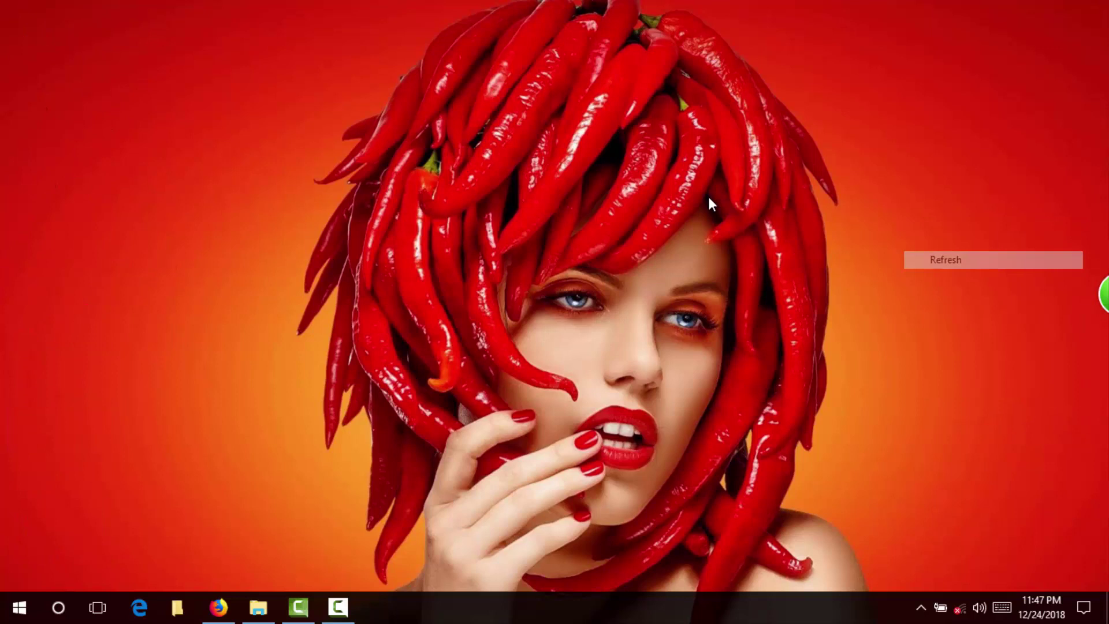
Step: Restore the Adobe (2017) folder window and open the Adobe Illustrator CC 2017 x64 folder
click(258, 608)
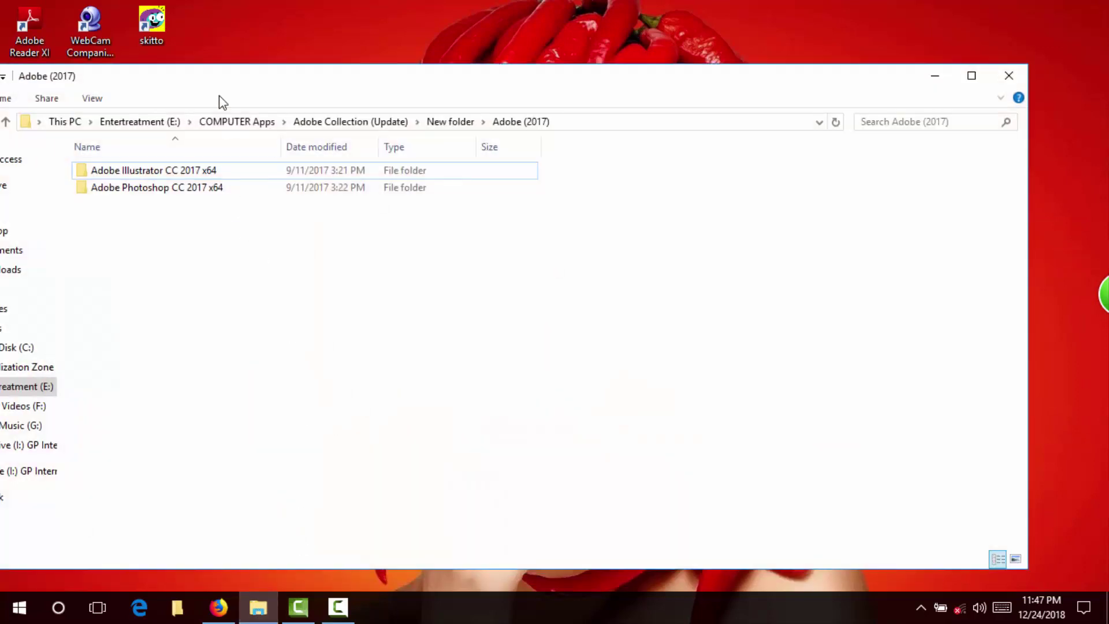
drag(296, 84, 460, 86)
click(445, 177)
click(477, 182)
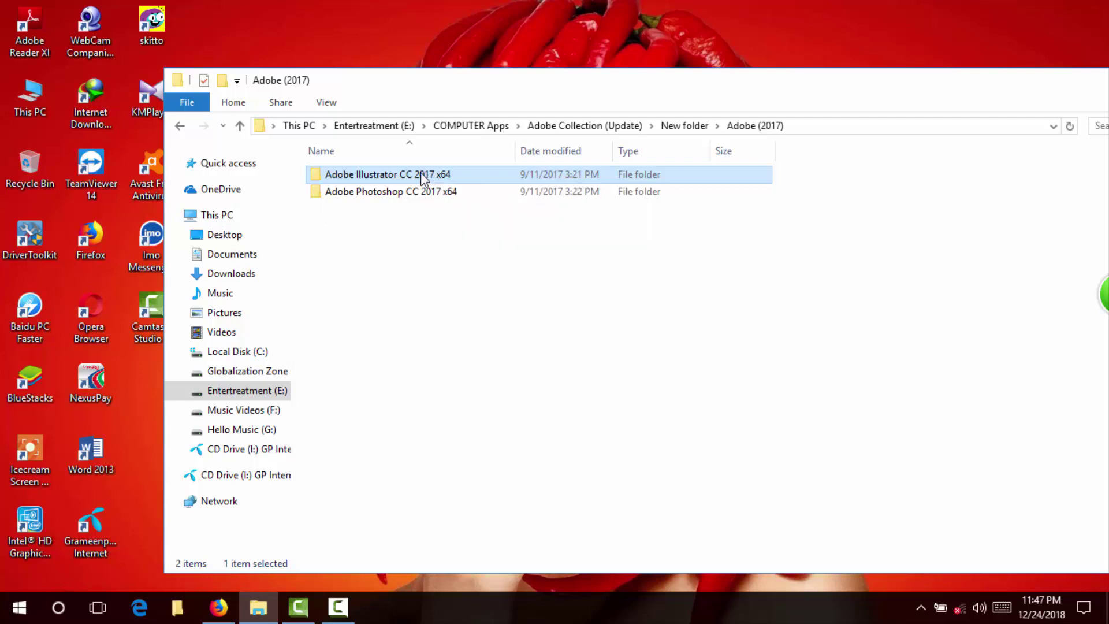
double_click(427, 177)
Step: Reposition the folder window, refresh the desktop, and select the Set-up installer
drag(389, 81, 530, 92)
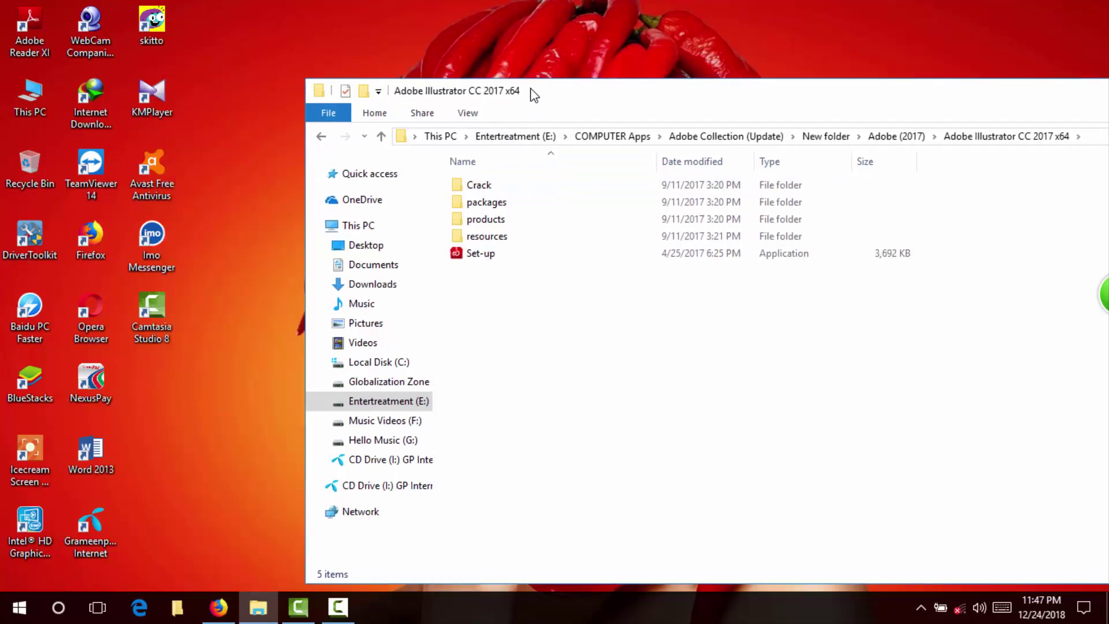
right_click(266, 102)
click(296, 152)
right_click(276, 132)
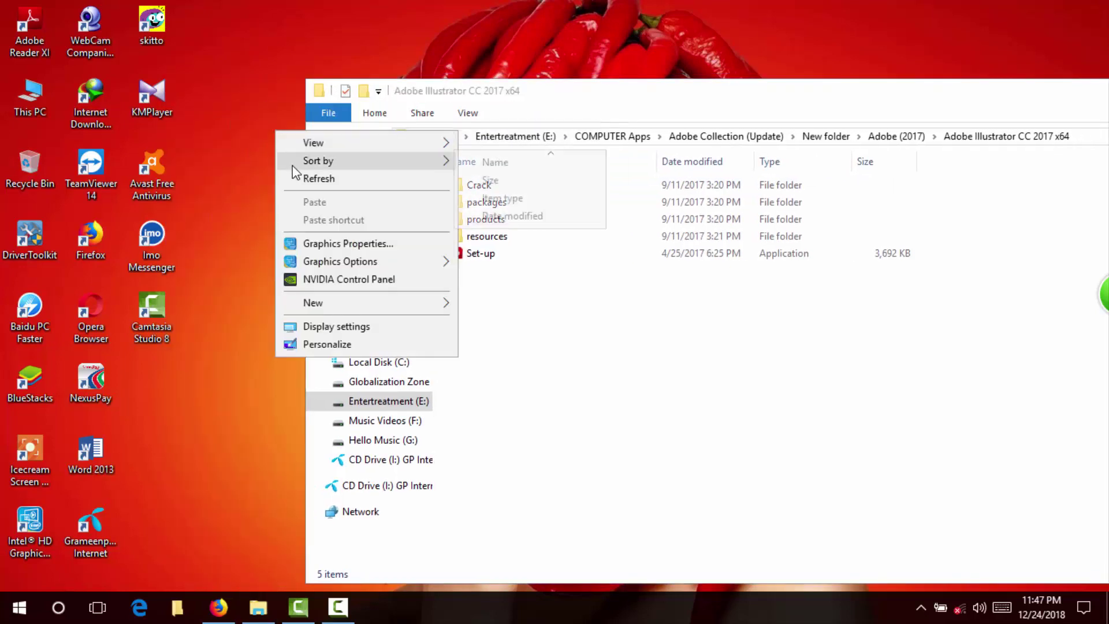
click(300, 176)
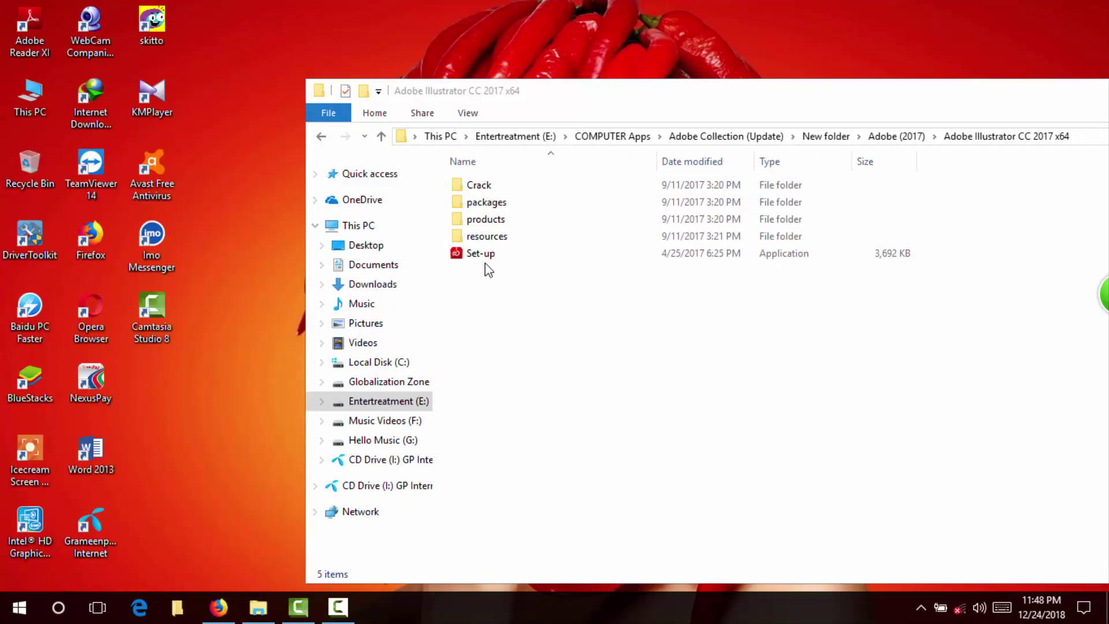
drag(503, 90, 564, 82)
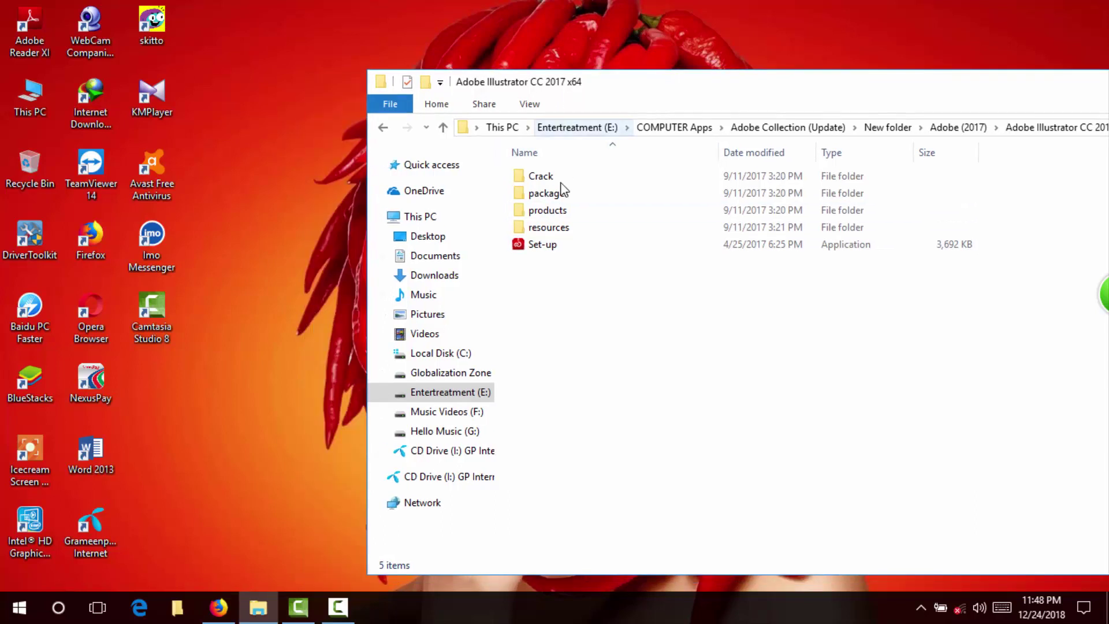
click(552, 245)
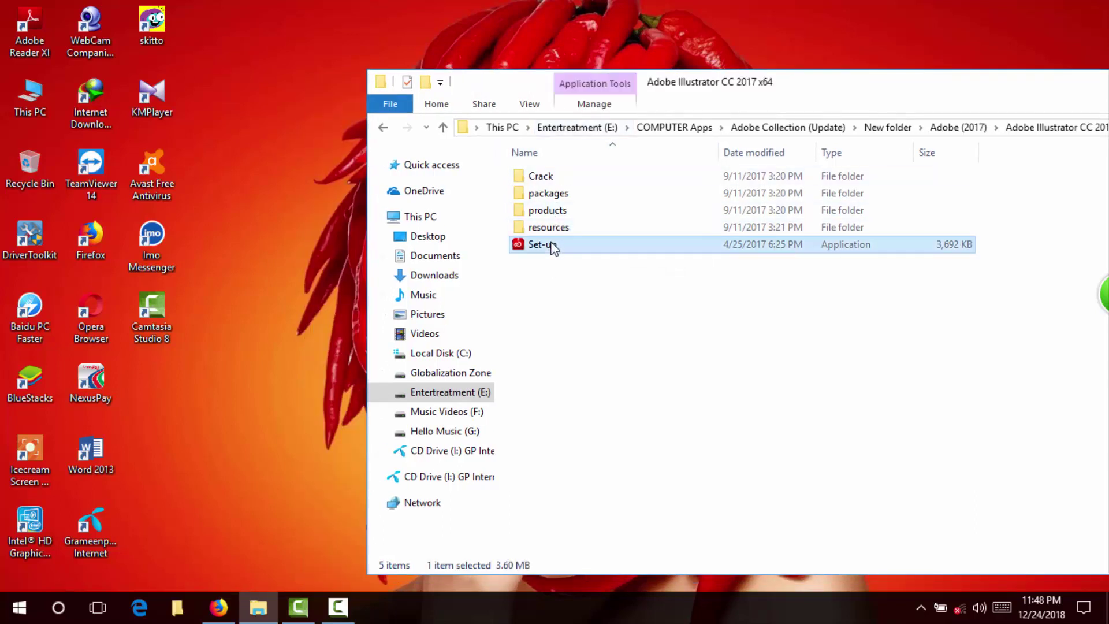
mouse_move(542, 245)
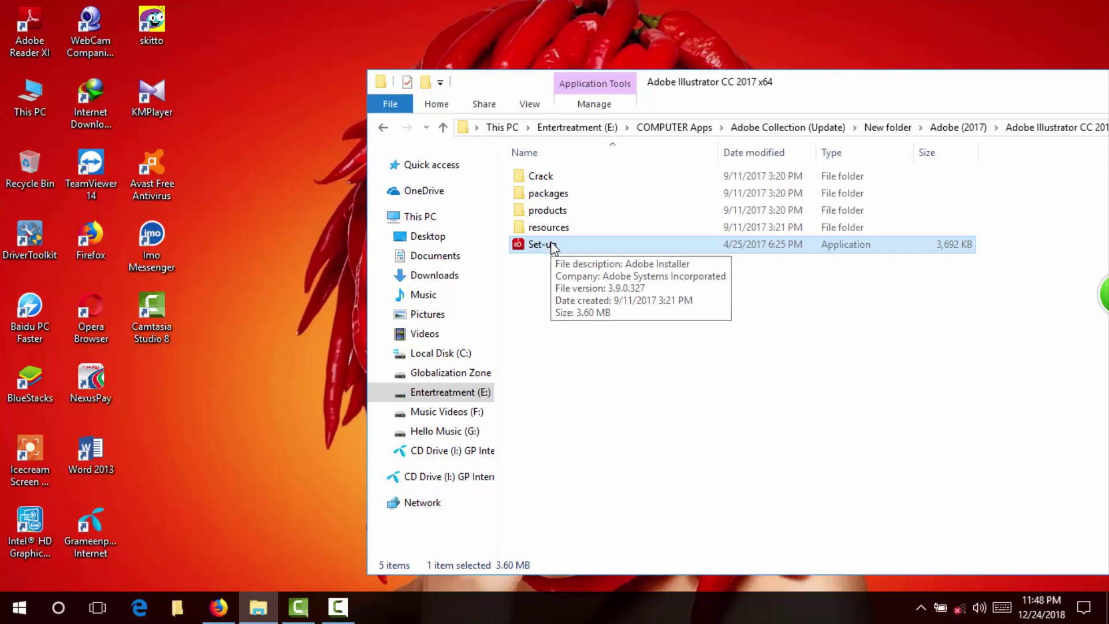
mouse_move(607, 227)
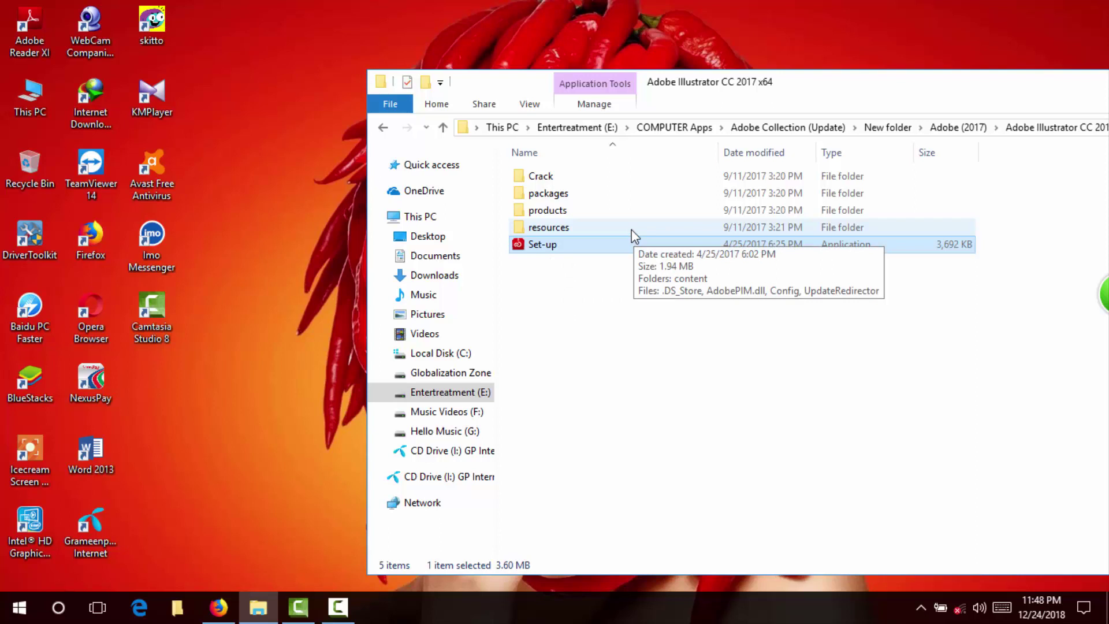
Step: Refresh the desktop four more times
right_click(273, 150)
click(306, 200)
right_click(306, 199)
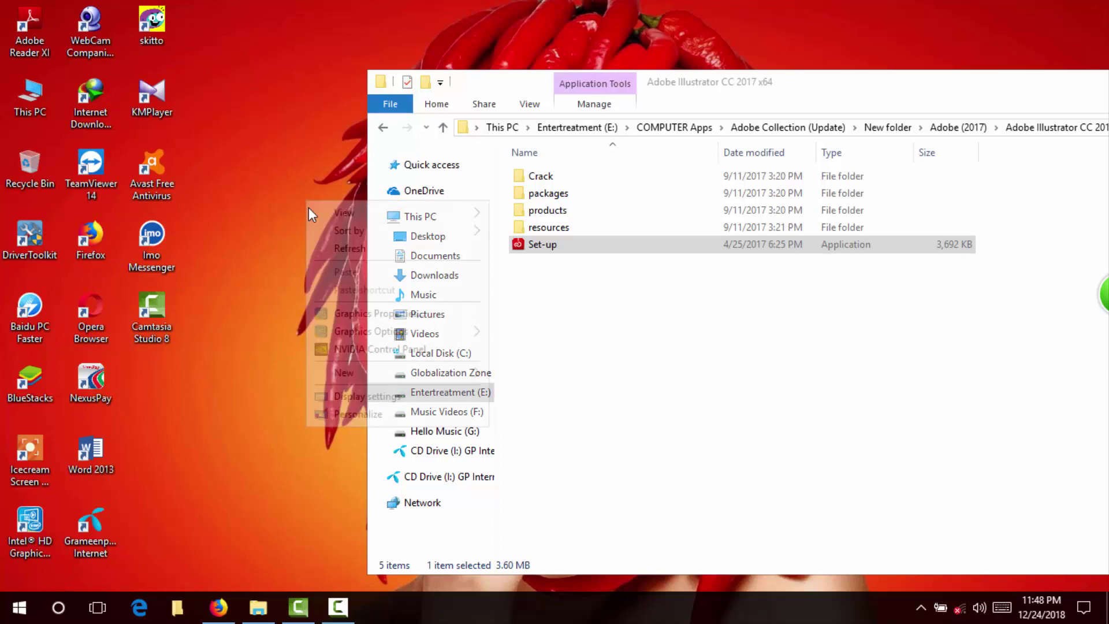
click(331, 251)
right_click(274, 199)
click(307, 247)
right_click(286, 218)
click(321, 266)
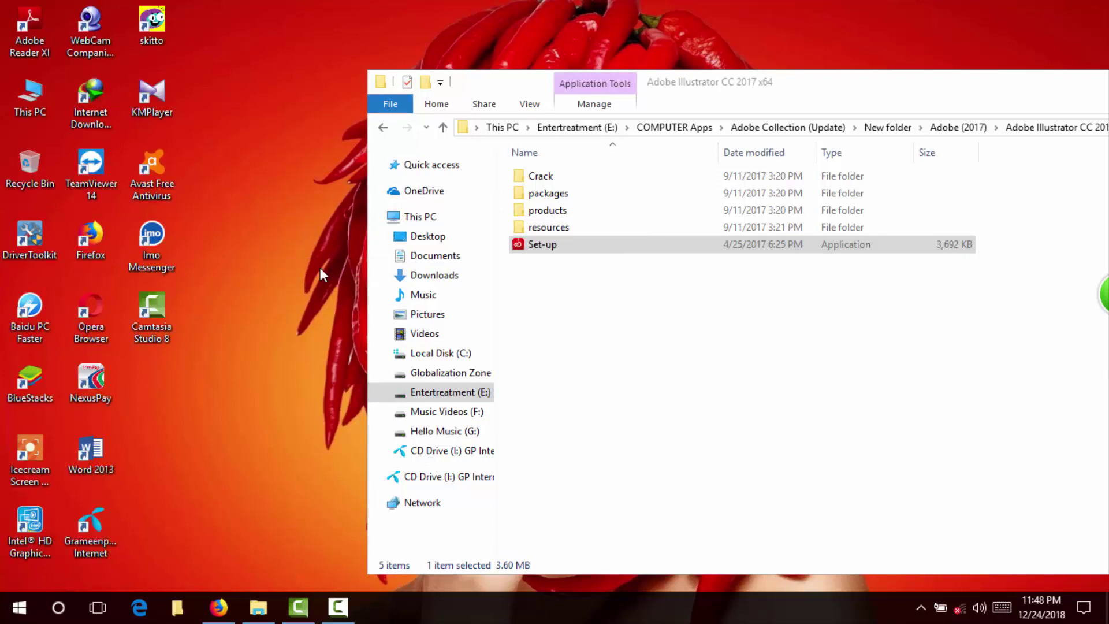
Step: Launch the Set-up installer and reposition its window
double_click(542, 248)
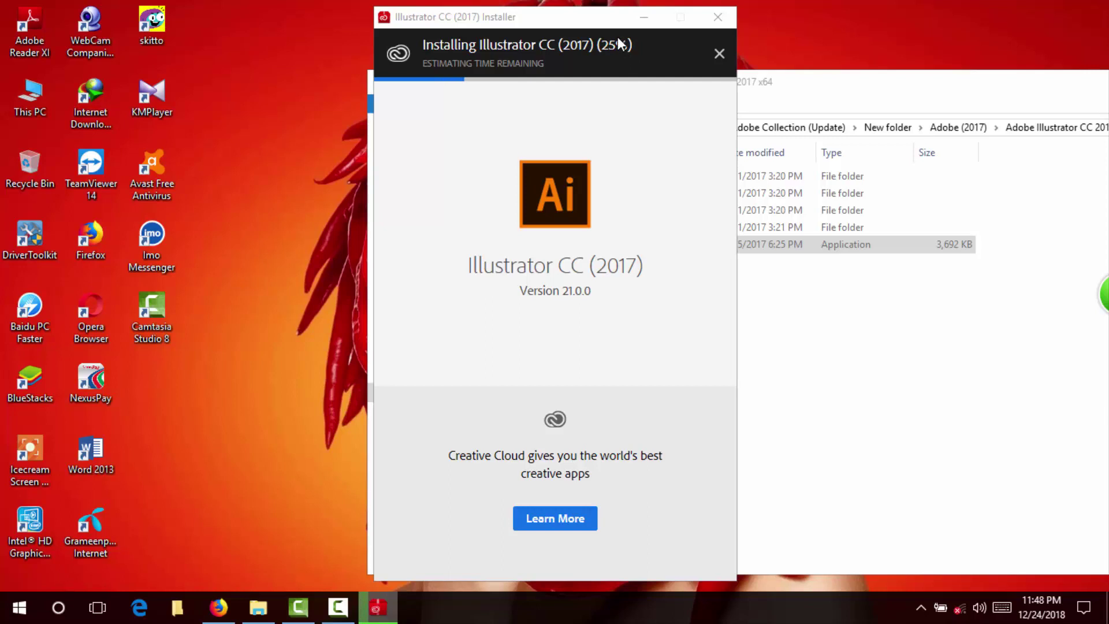
drag(602, 22, 379, 46)
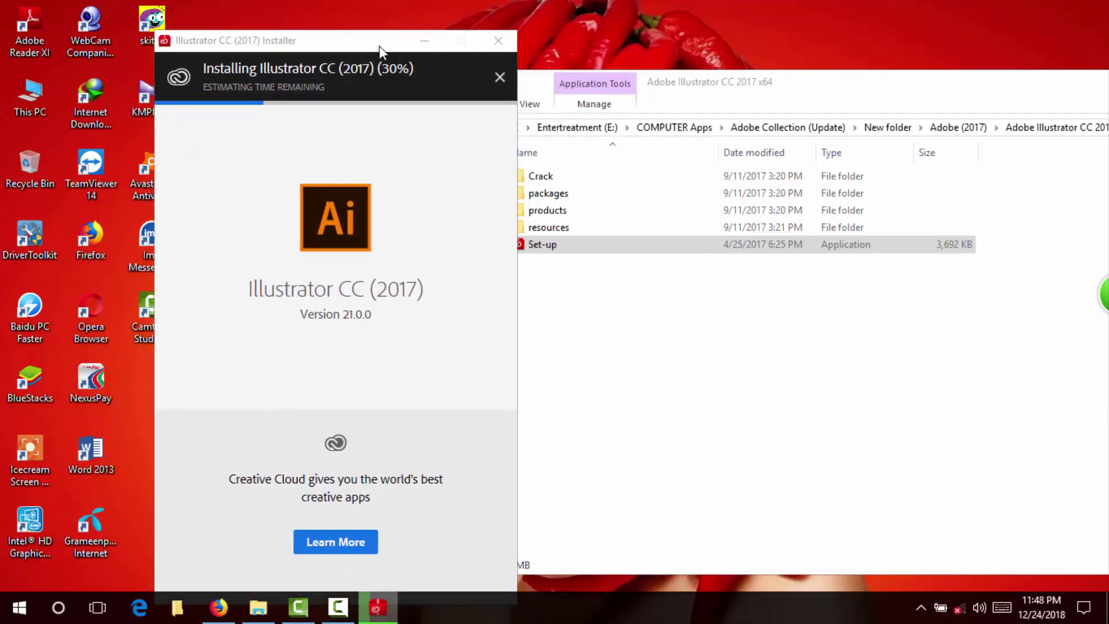
drag(379, 46, 437, 66)
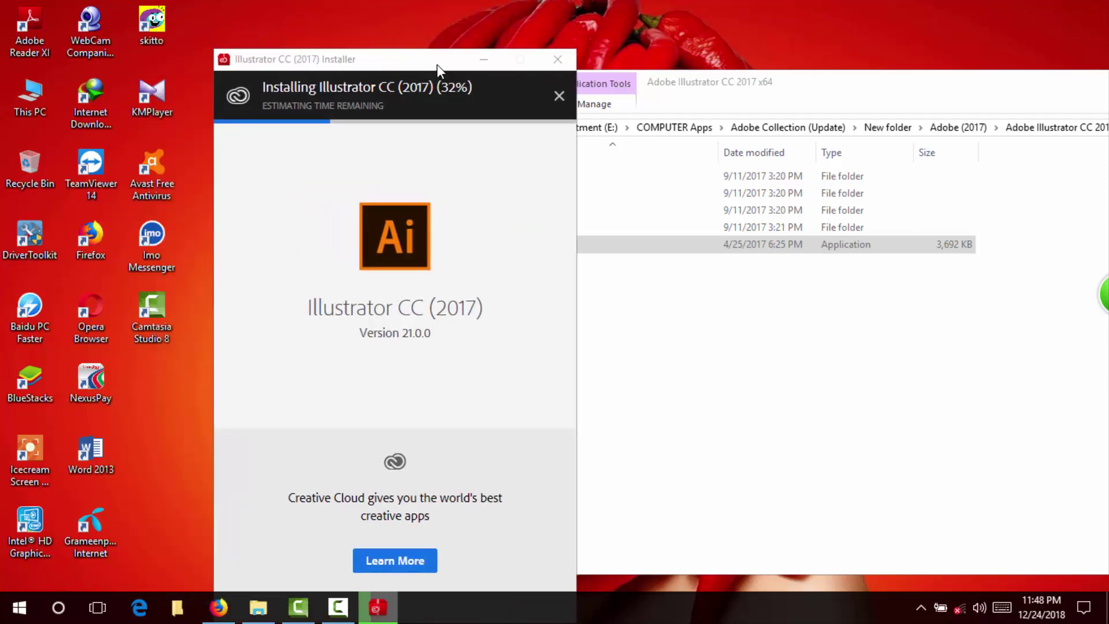
Step: Minimise the folder window, centre the installer window, and refresh the desktop
mouse_move(679, 91)
mouse_down()
mouse_move(571, 152)
mouse_move(456, 248)
mouse_up()
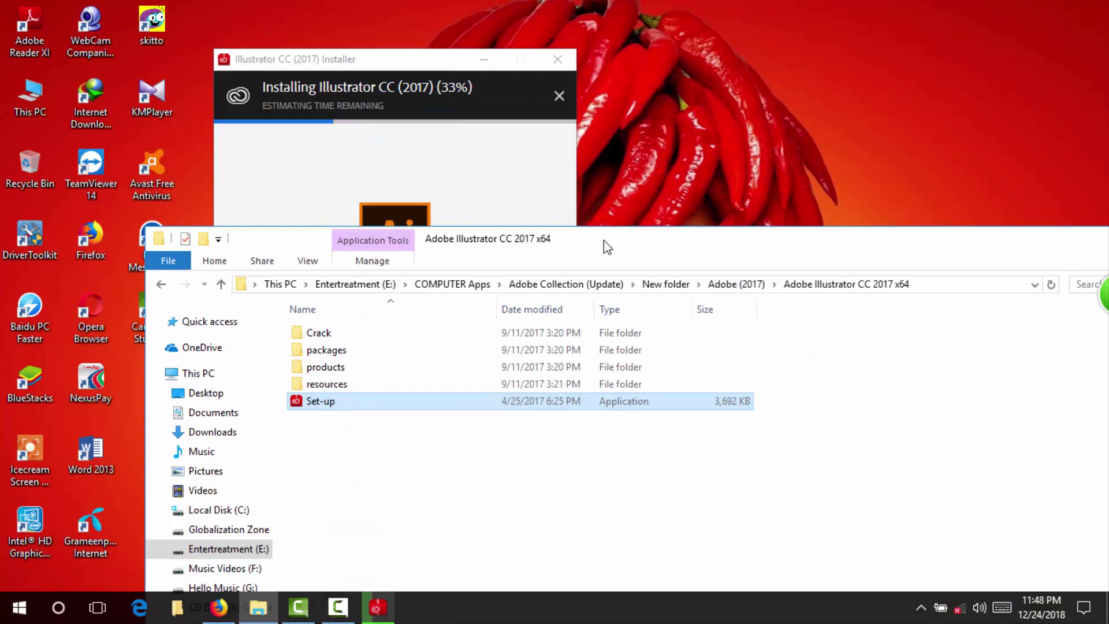
drag(607, 248, 511, 245)
drag(960, 253, 848, 240)
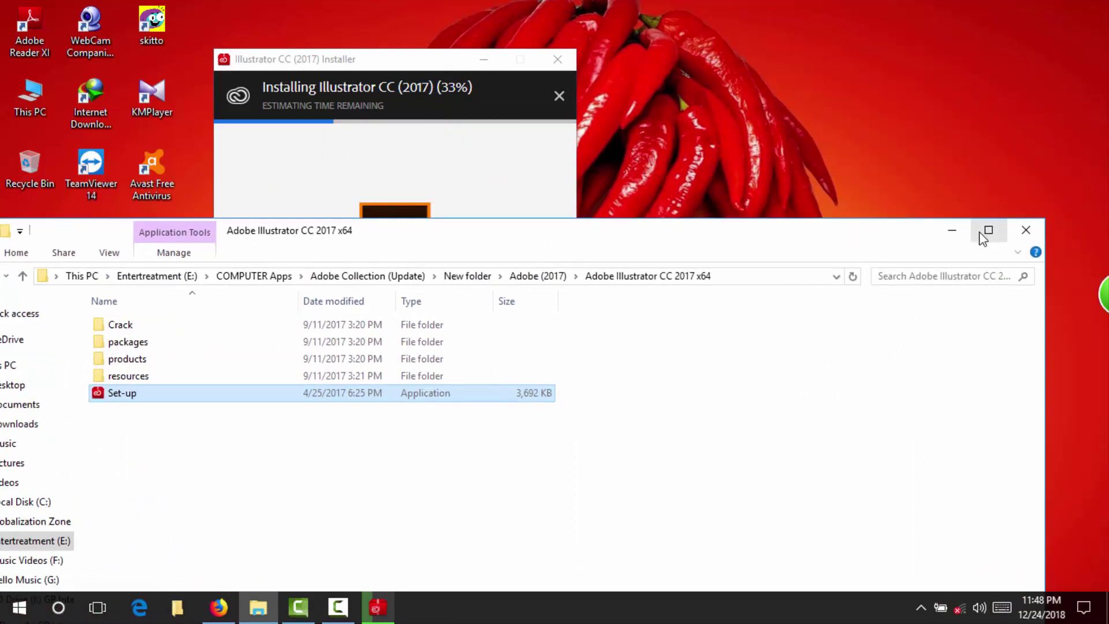
click(953, 230)
mouse_move(421, 60)
mouse_down()
mouse_move(612, 62)
mouse_move(616, 30)
mouse_up()
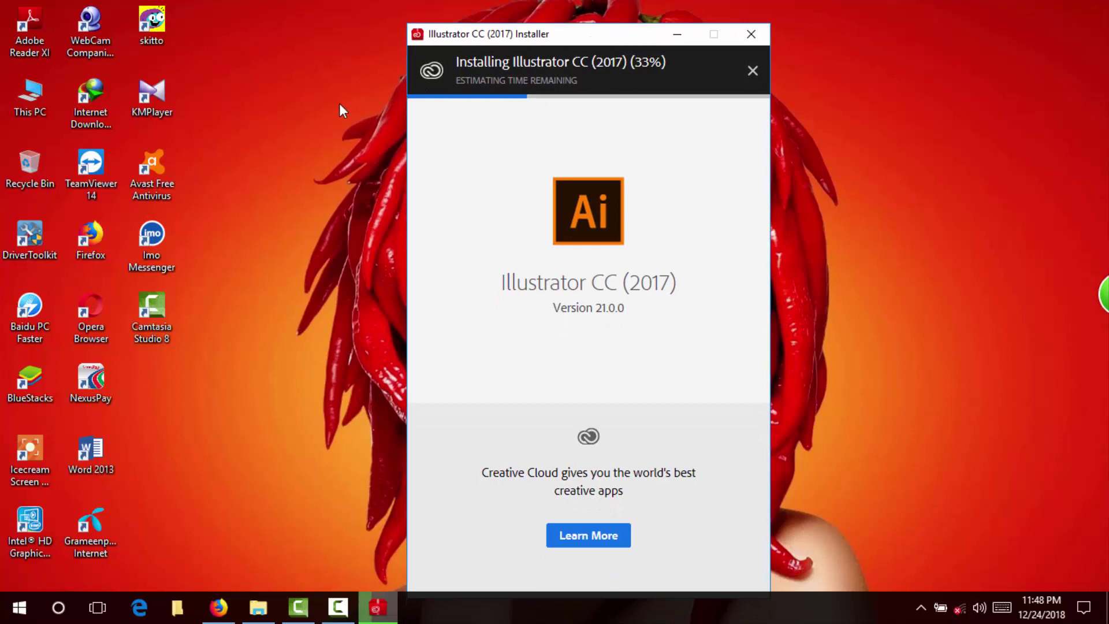
right_click(287, 108)
click(321, 153)
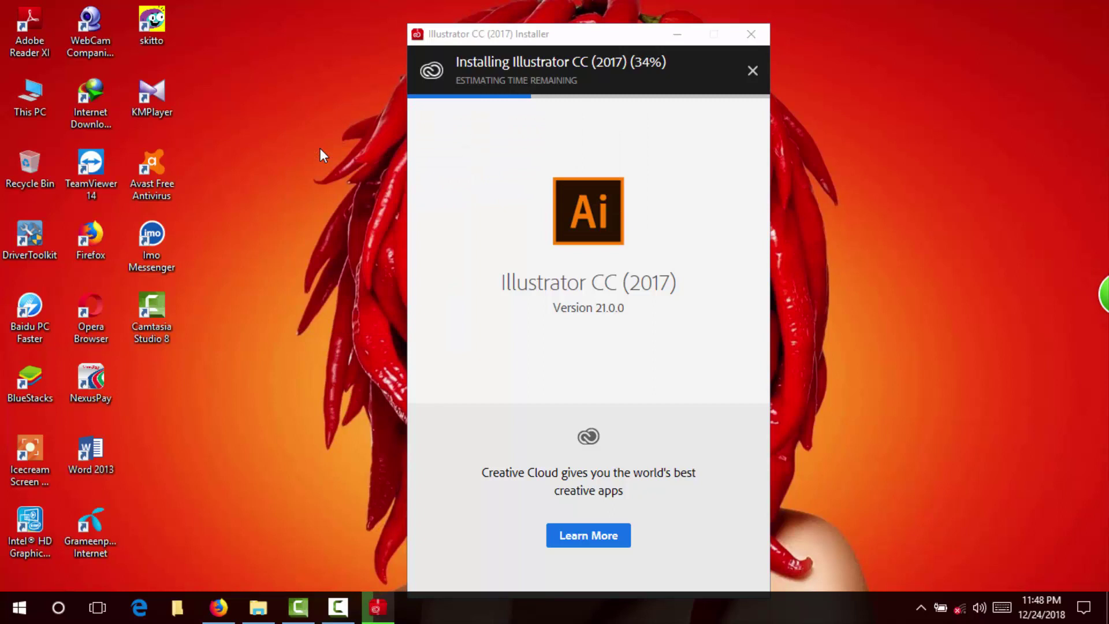
Step: Nudge the installer window and refresh the desktop while installation runs
drag(612, 37, 574, 30)
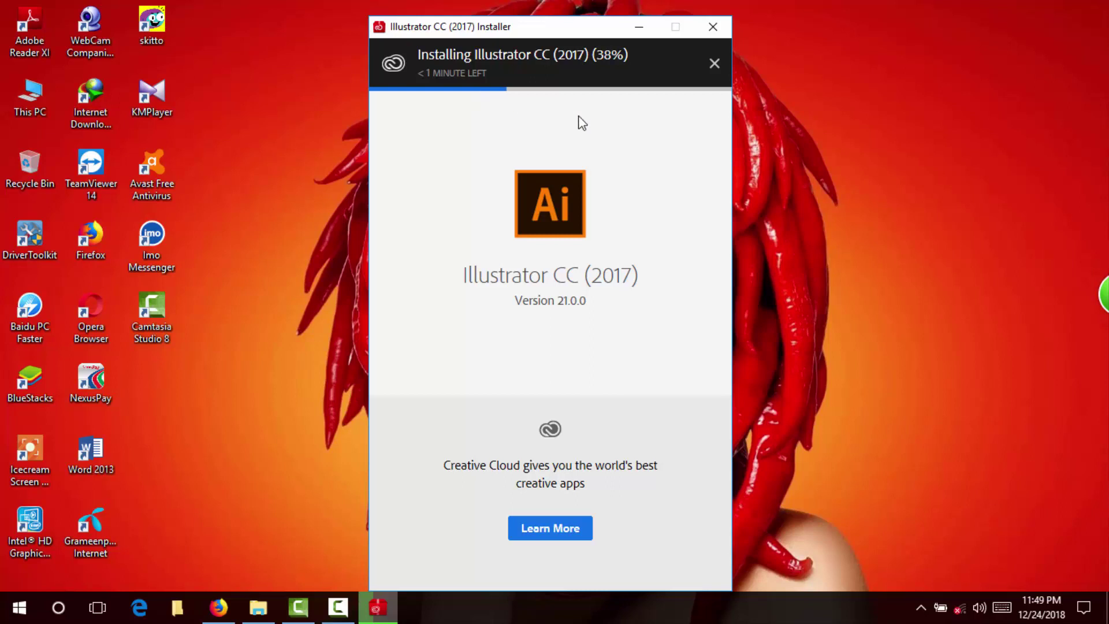
right_click(809, 99)
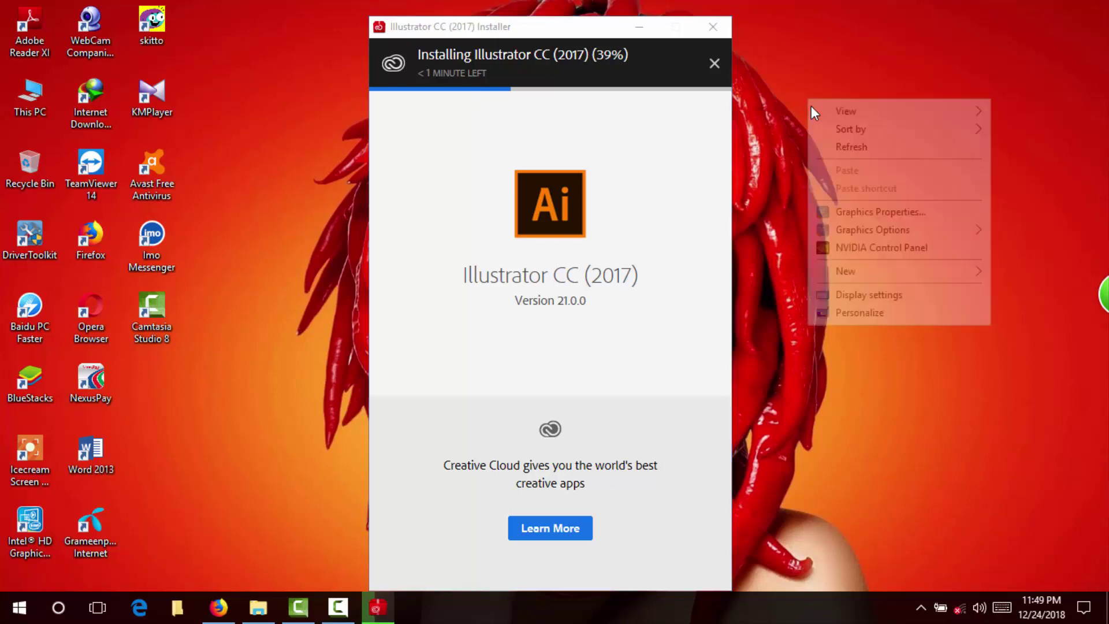
click(849, 146)
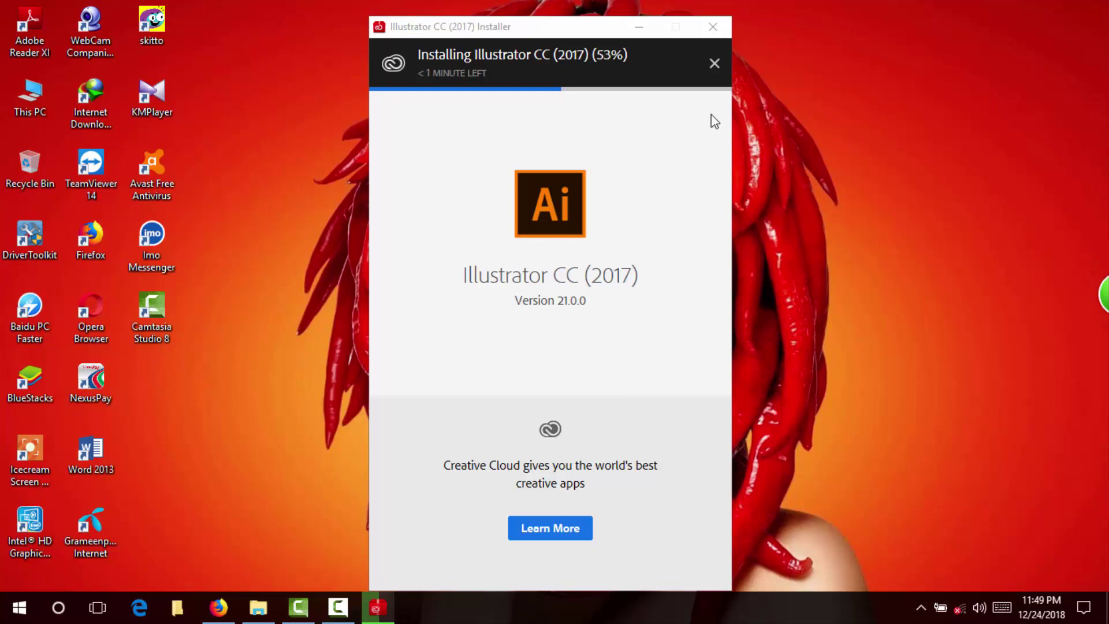
mouse_move(550, 31)
mouse_down()
mouse_move(552, 22)
mouse_move(505, 21)
mouse_up()
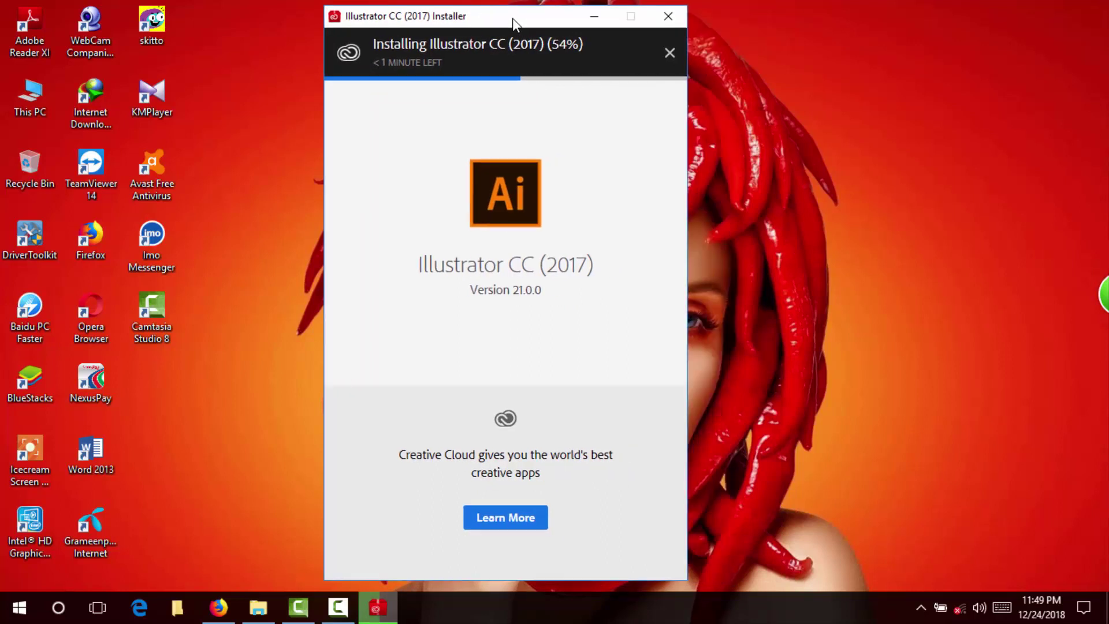
right_click(852, 122)
click(880, 171)
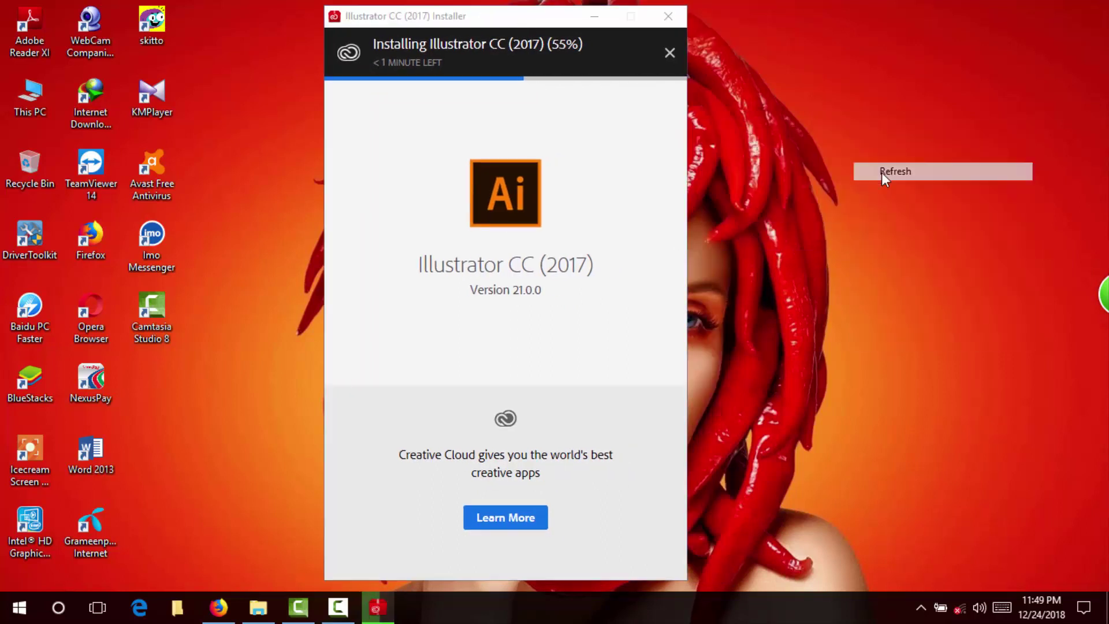
right_click(823, 127)
click(851, 174)
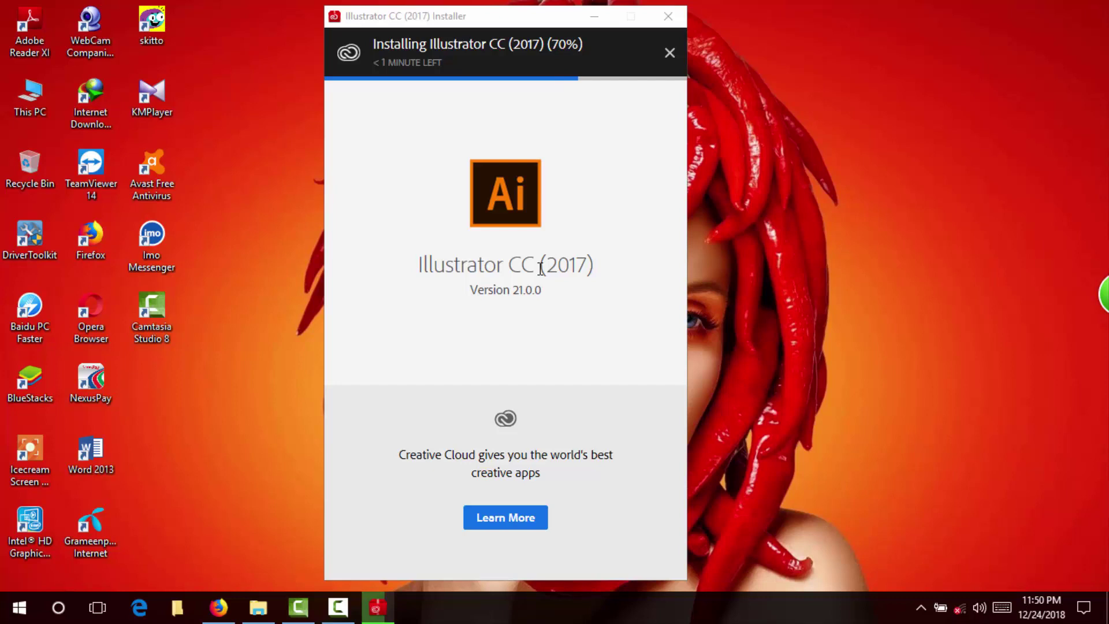
Step: Keep refreshing the desktop until the installation reaches about 95%
right_click(807, 151)
mouse_move(831, 182)
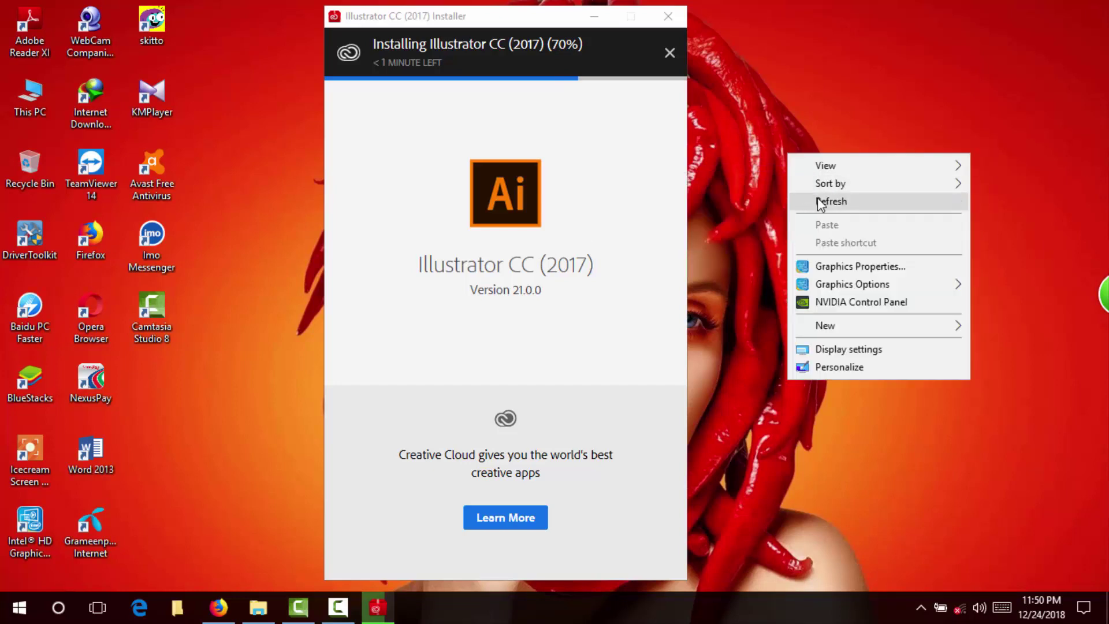
click(825, 201)
right_click(774, 161)
click(809, 207)
right_click(820, 156)
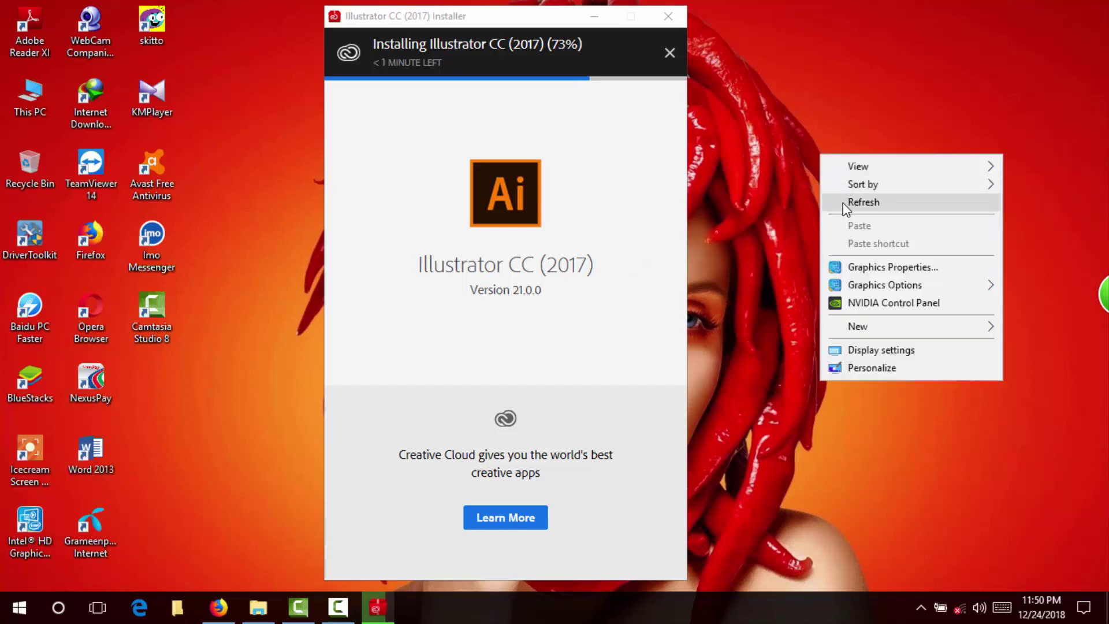
click(847, 203)
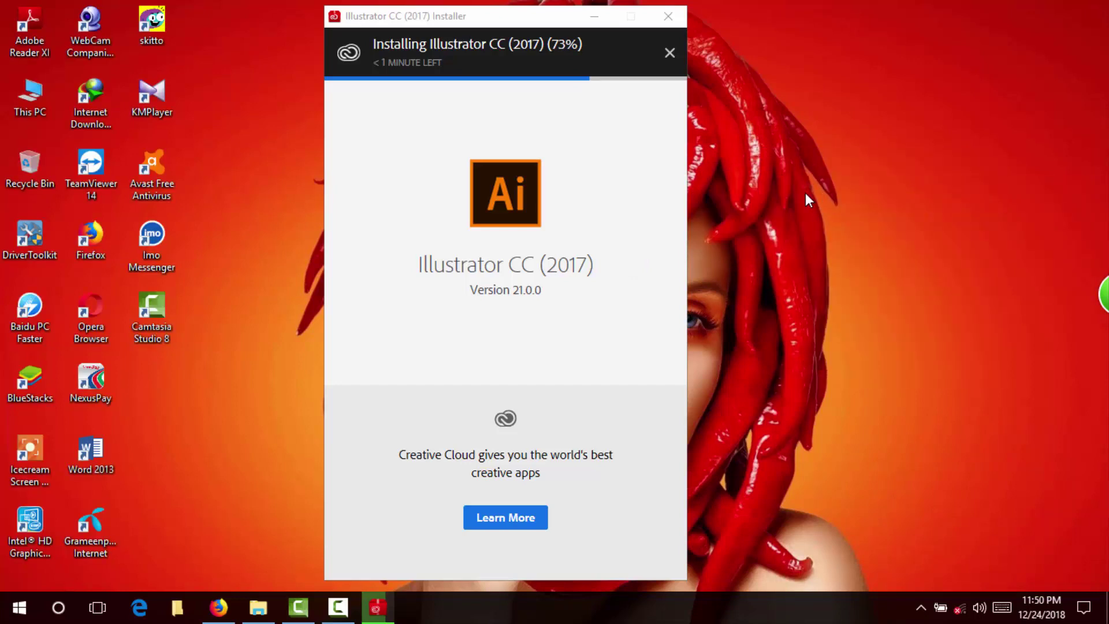
right_click(790, 141)
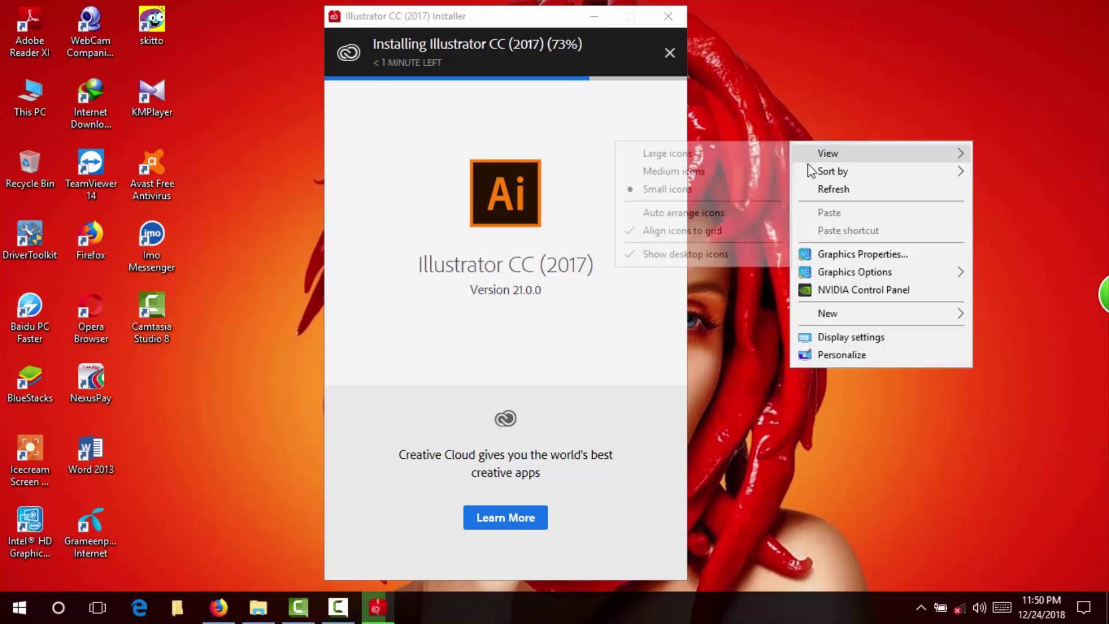
click(828, 186)
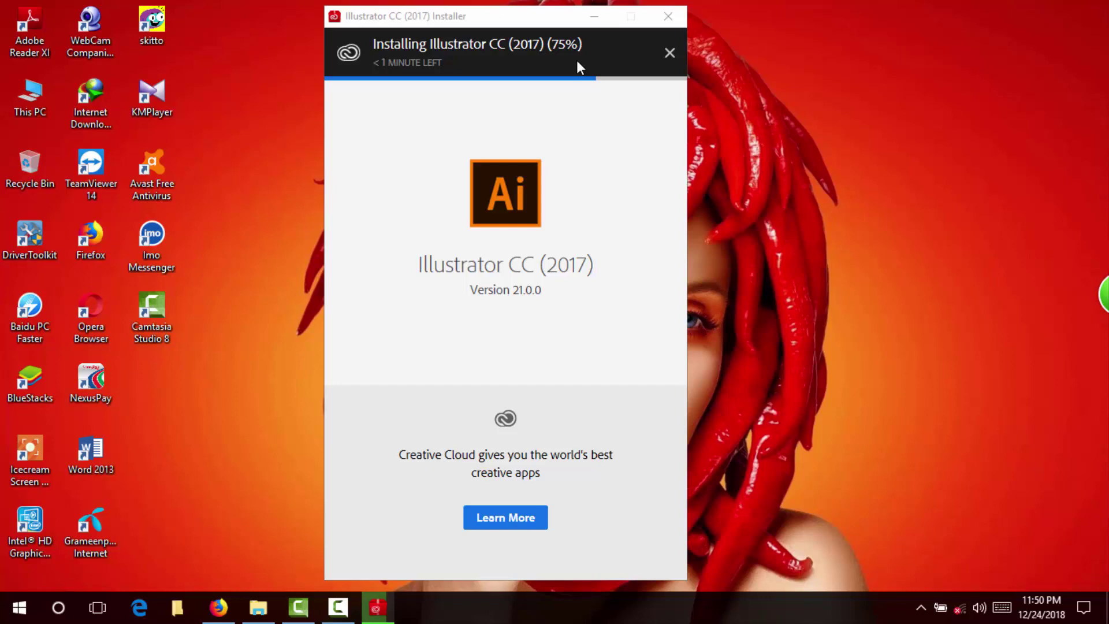
right_click(713, 104)
click(755, 152)
right_click(836, 72)
click(872, 116)
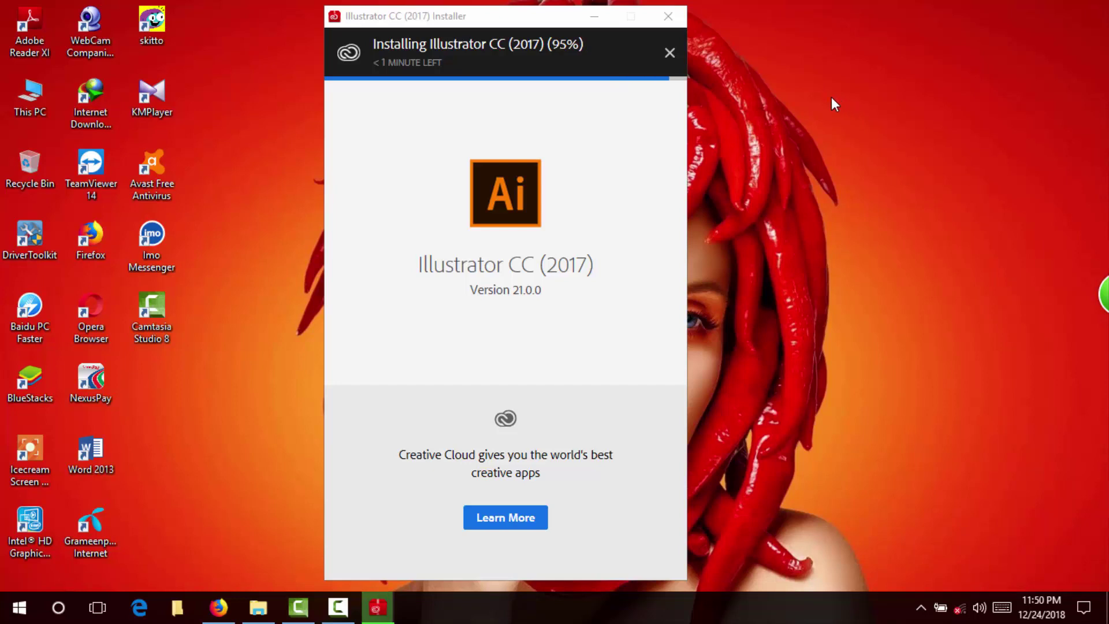
right_click(852, 134)
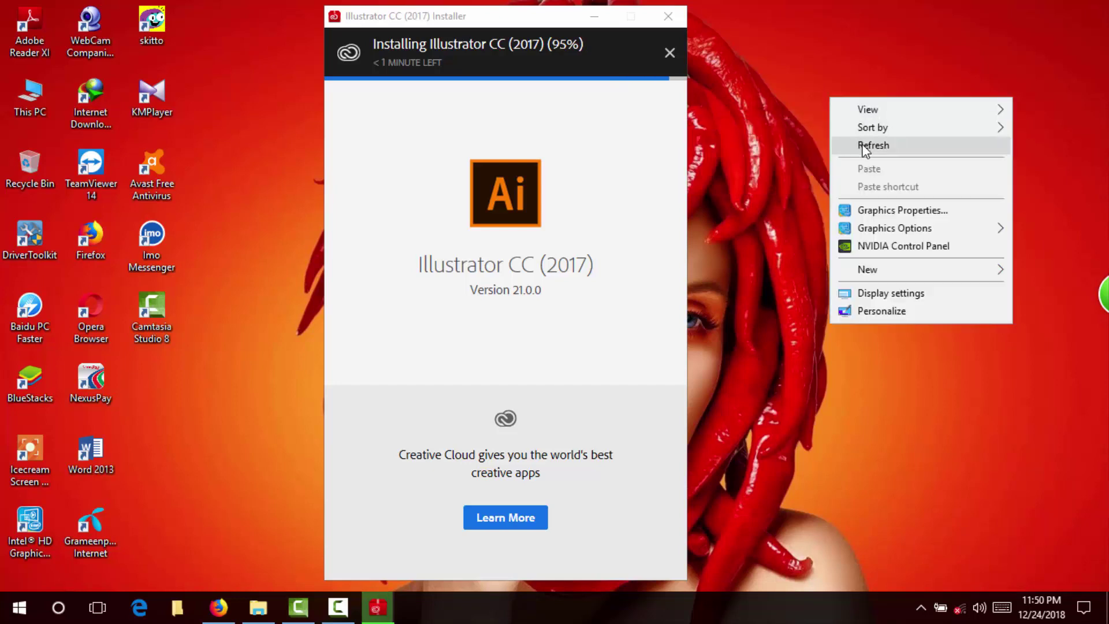
click(856, 142)
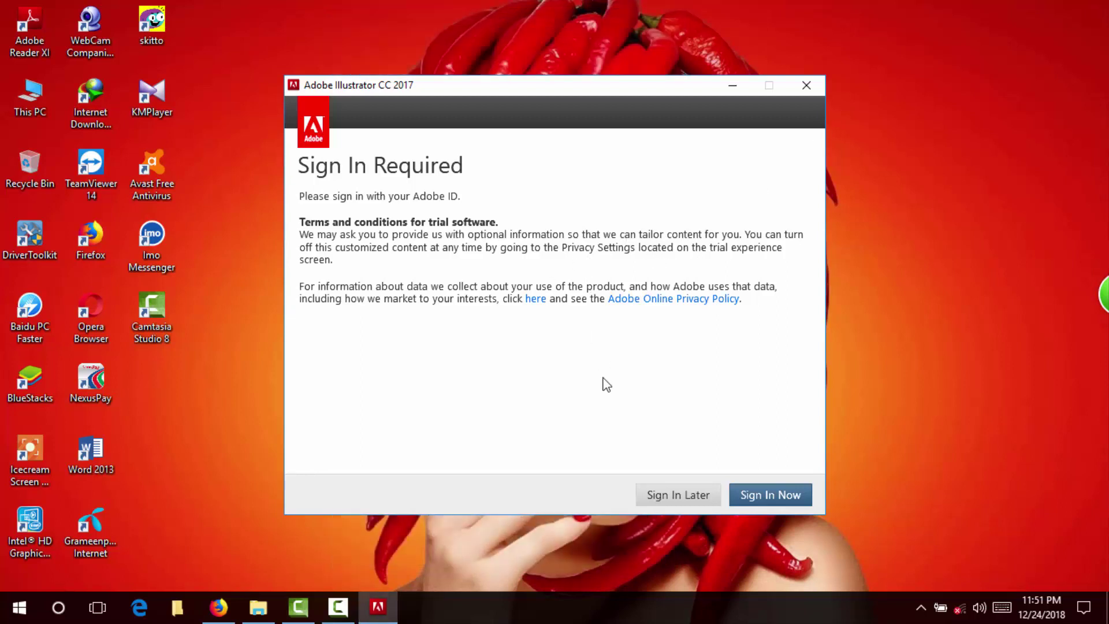
Step: Choose Sign In Later, close the 7-day trial screen, and confirm quitting Illustrator
click(674, 497)
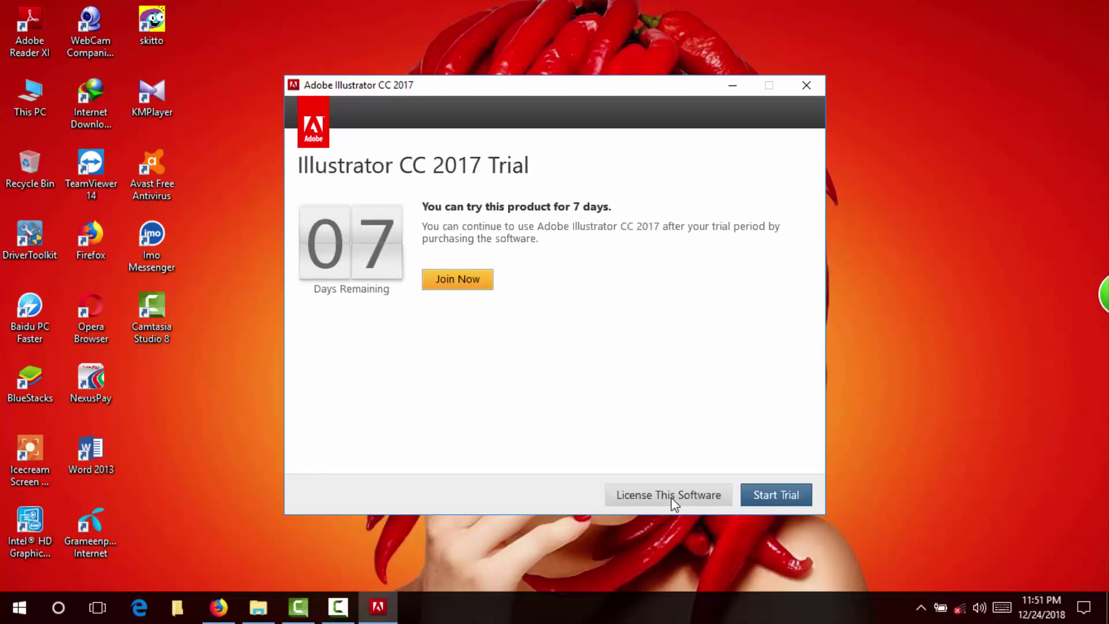
click(809, 90)
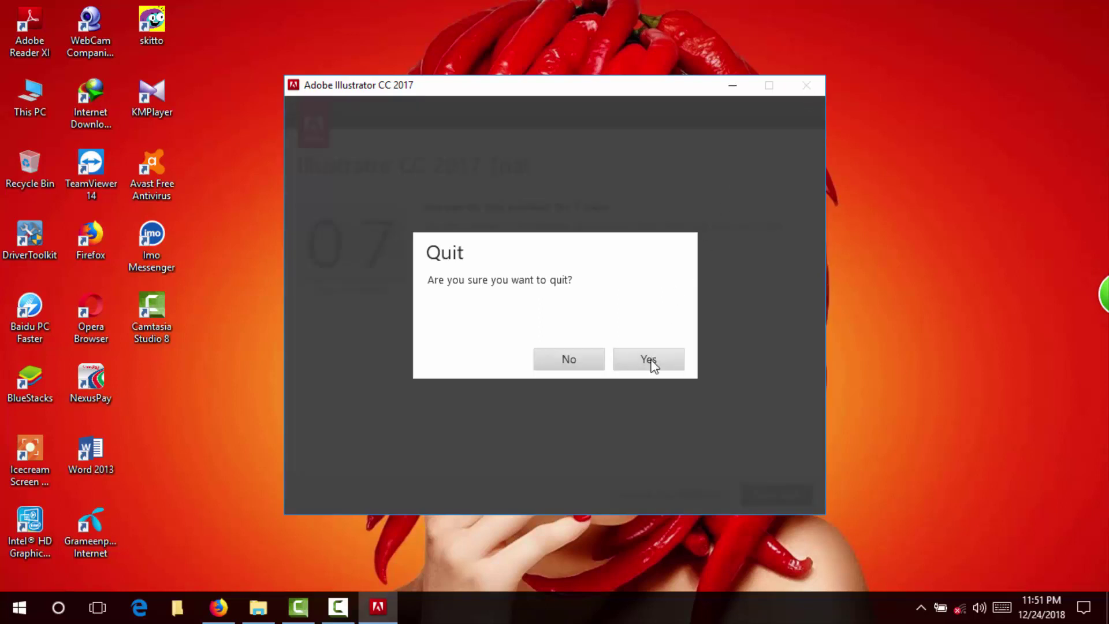
click(651, 360)
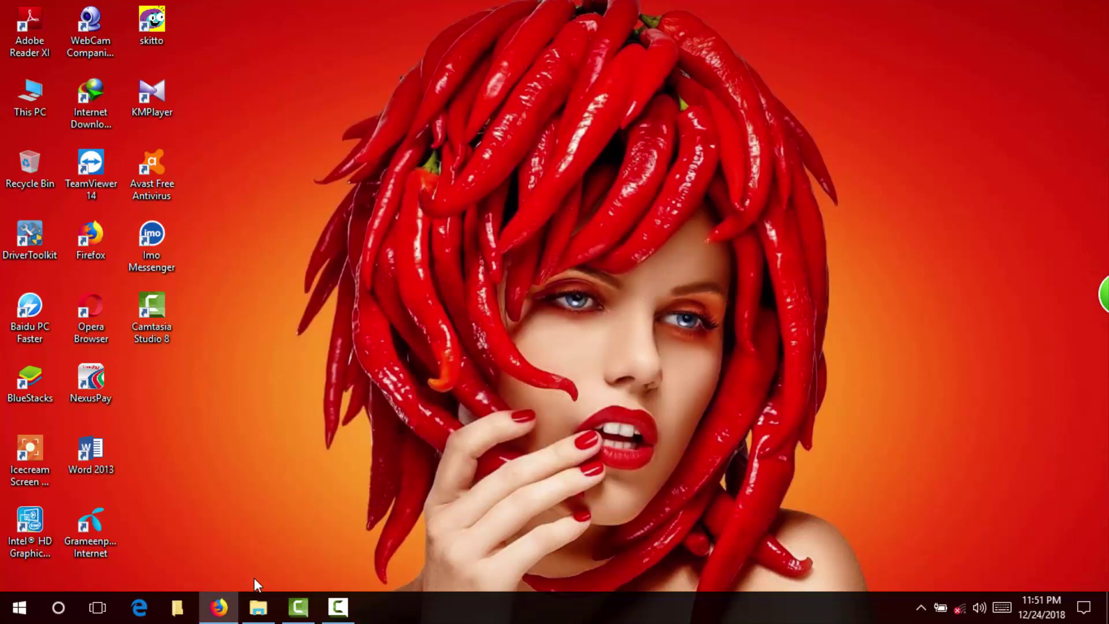
Step: Restore the installer folder, open Crack and select amtlib.dll, then refresh the desktop
click(258, 607)
drag(334, 231, 726, 114)
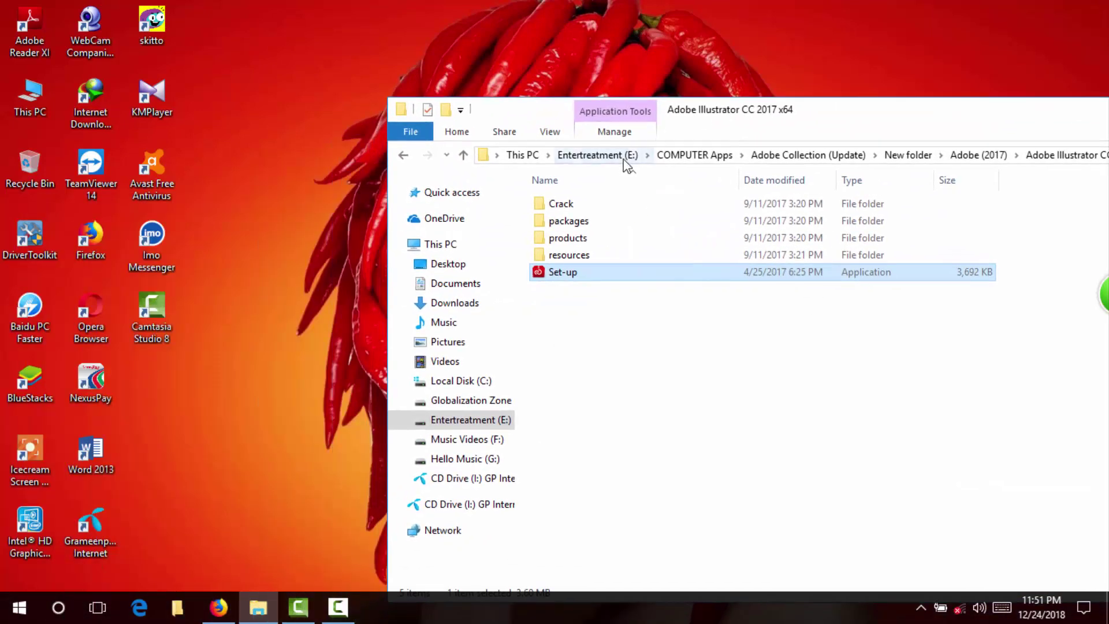
double_click(565, 204)
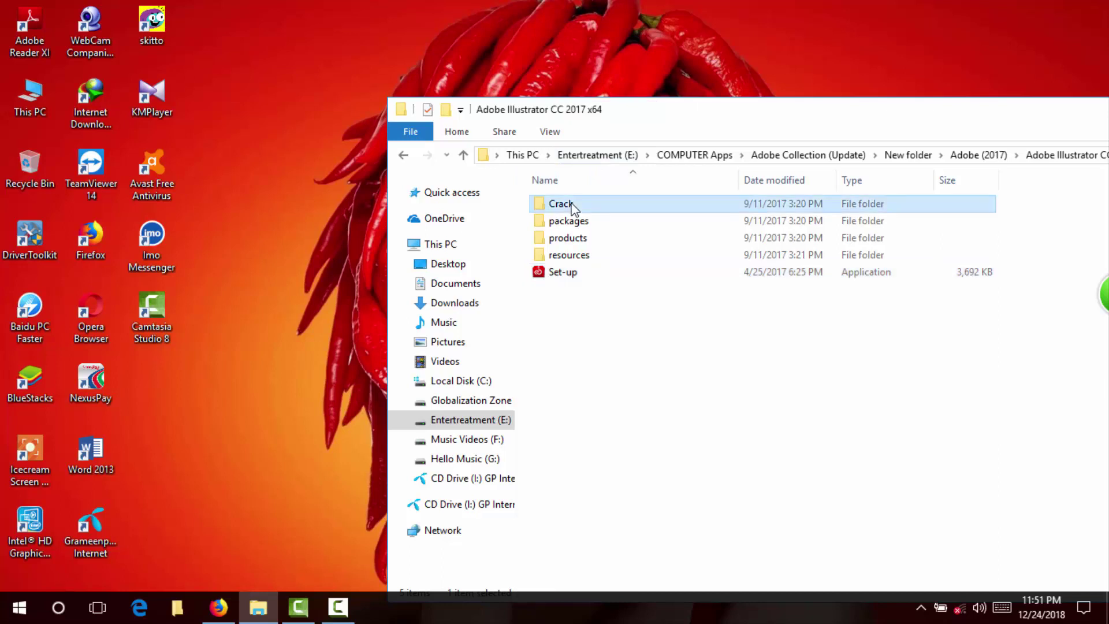
click(567, 210)
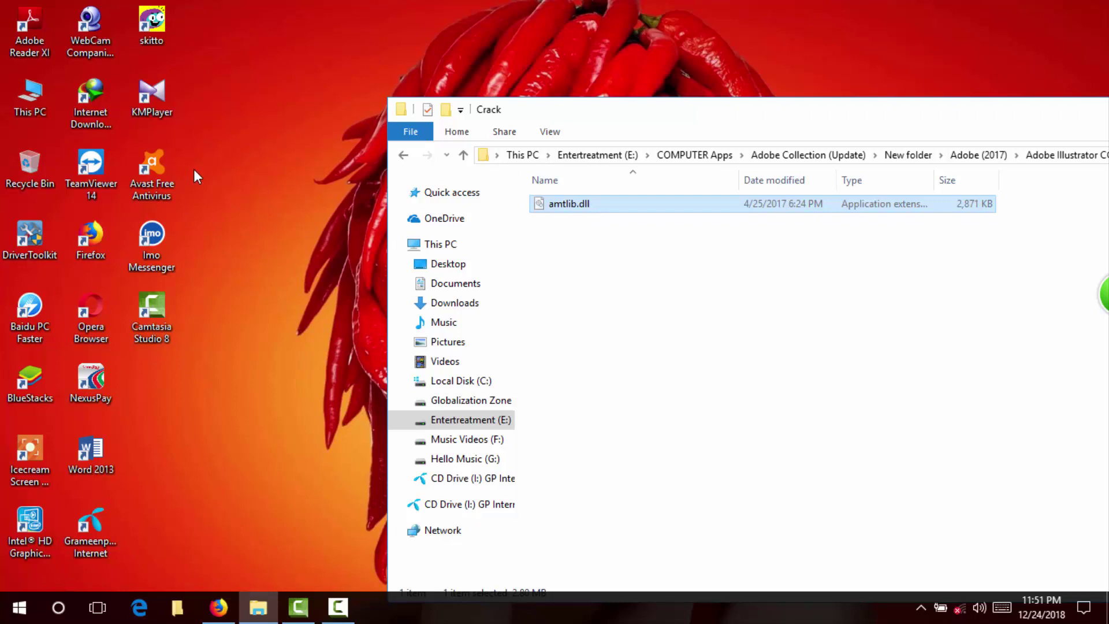
right_click(253, 160)
right_click(243, 164)
click(282, 212)
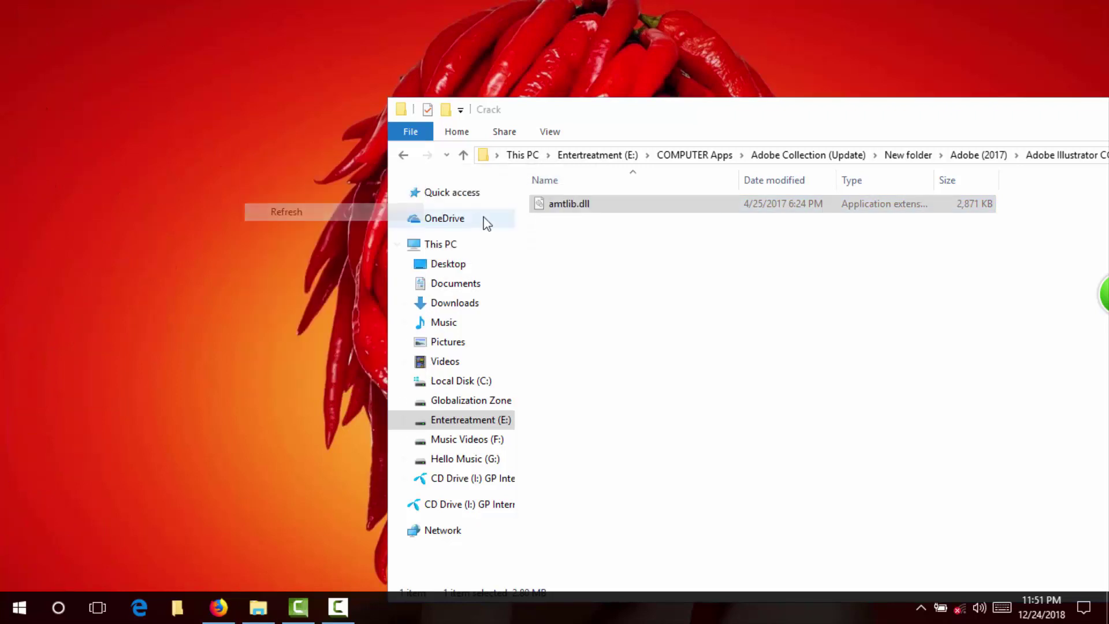
click(571, 207)
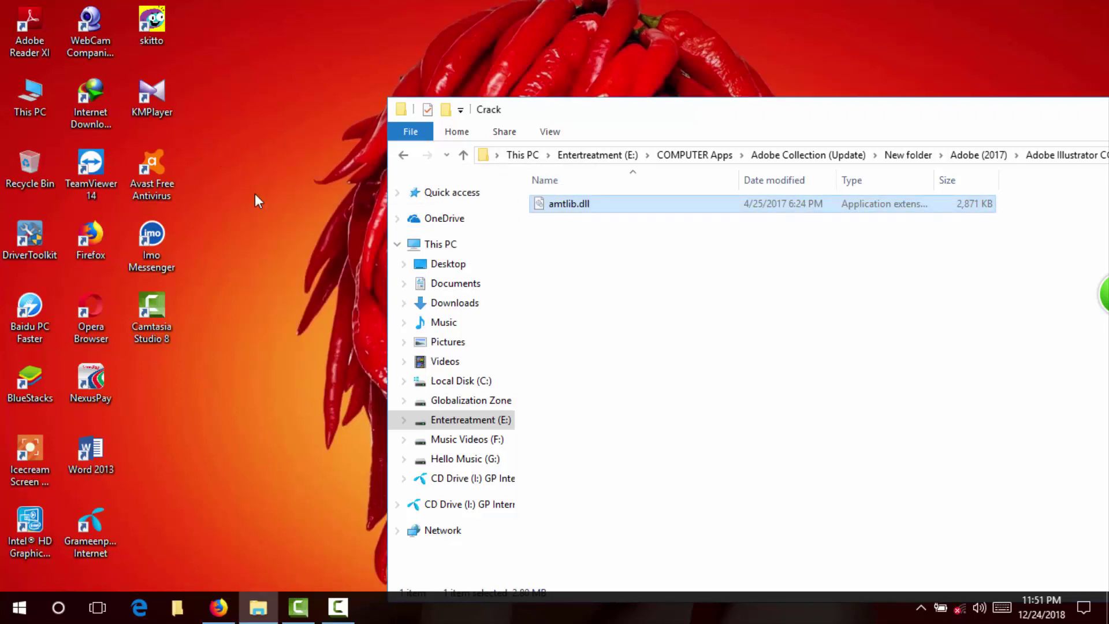
Step: Open This PC and navigate into C:\Program Files
double_click(21, 103)
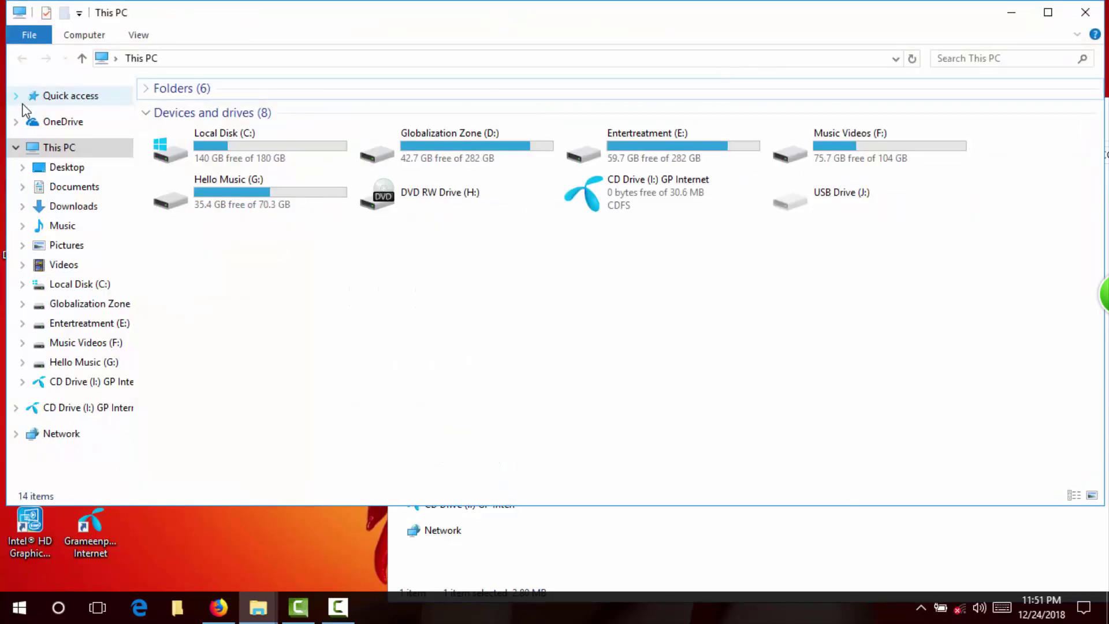
drag(258, 28, 297, 179)
click(287, 304)
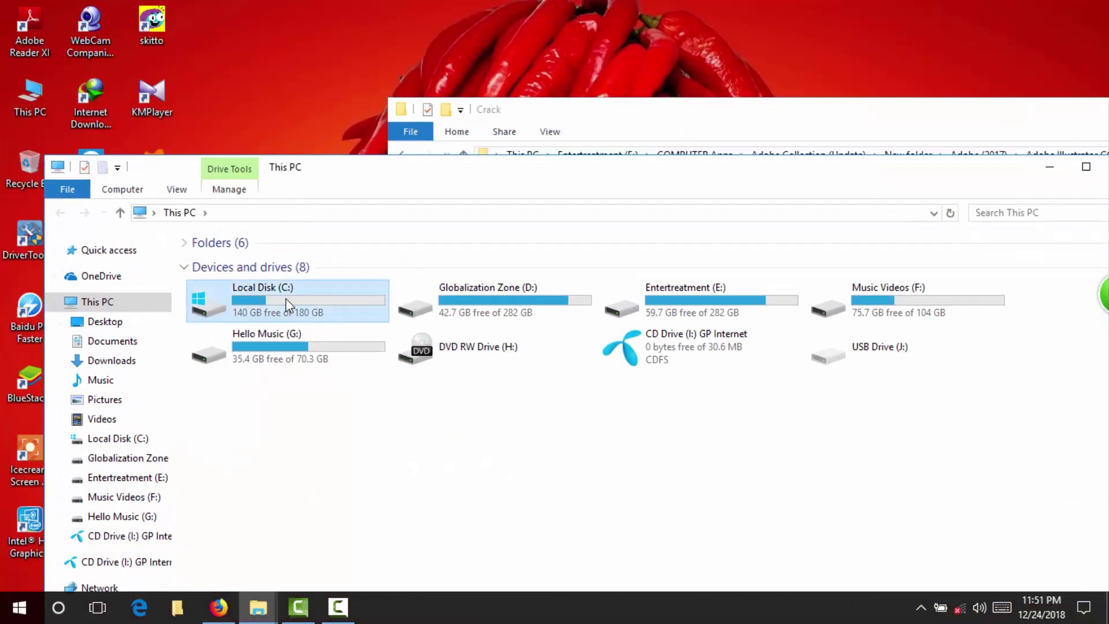
double_click(288, 304)
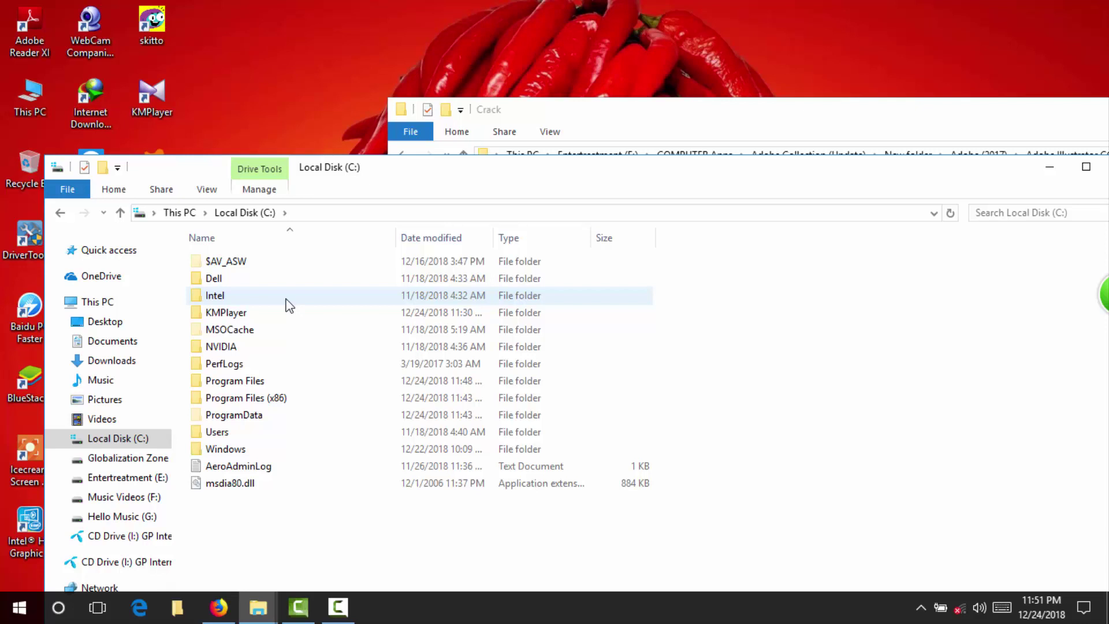
click(281, 387)
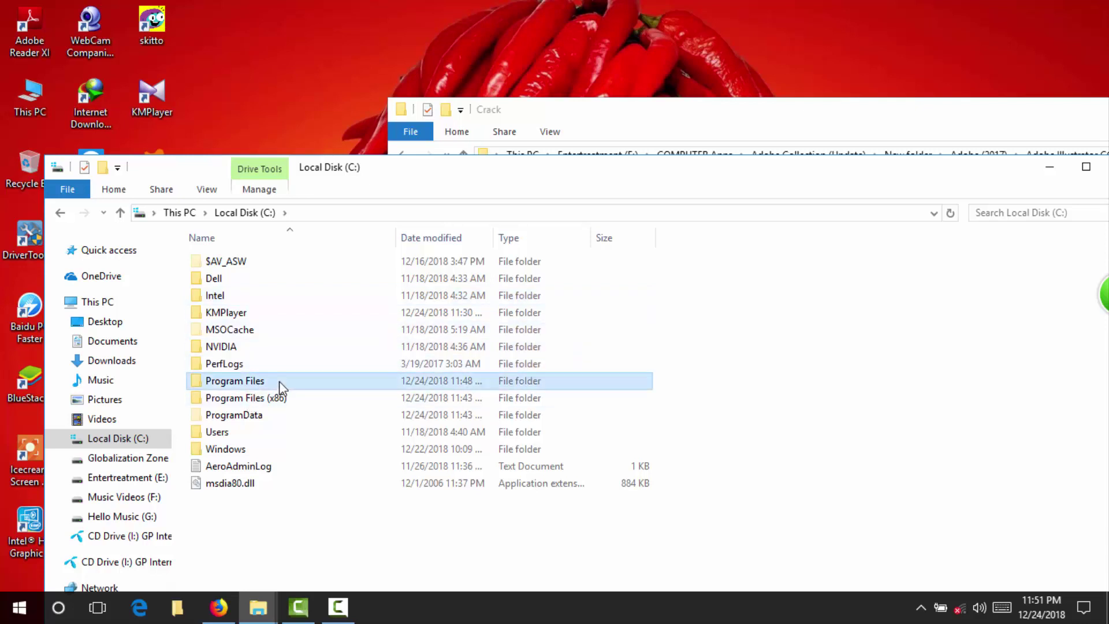
double_click(281, 383)
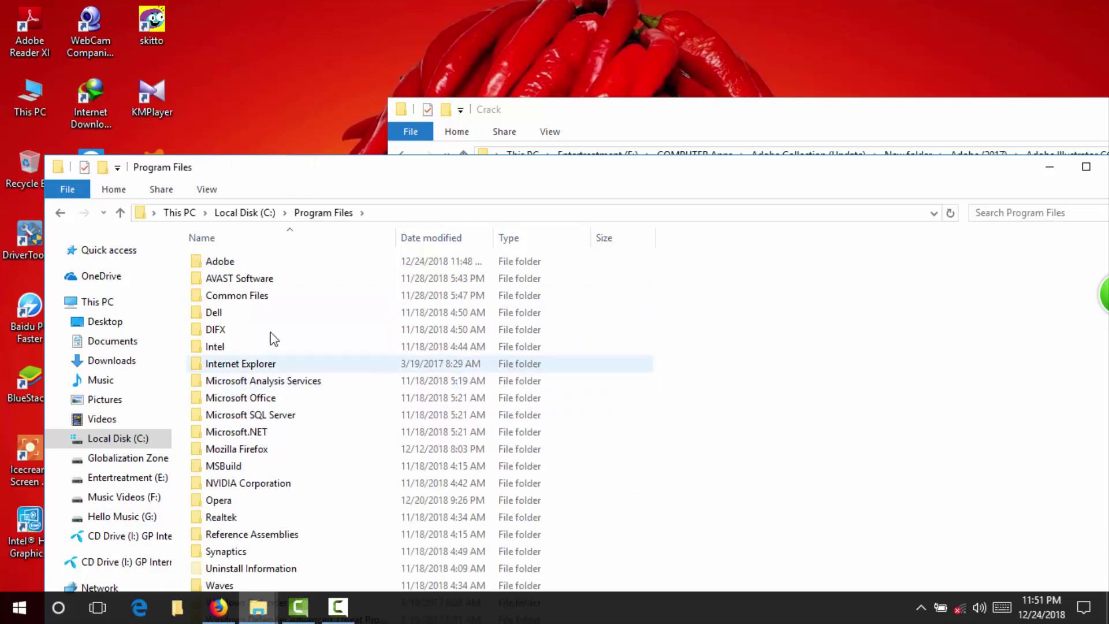
Step: Open Adobe\Adobe Illustrator CC 2017\Support Files\Contents\Windows and narrow that window beside Crack
double_click(304, 265)
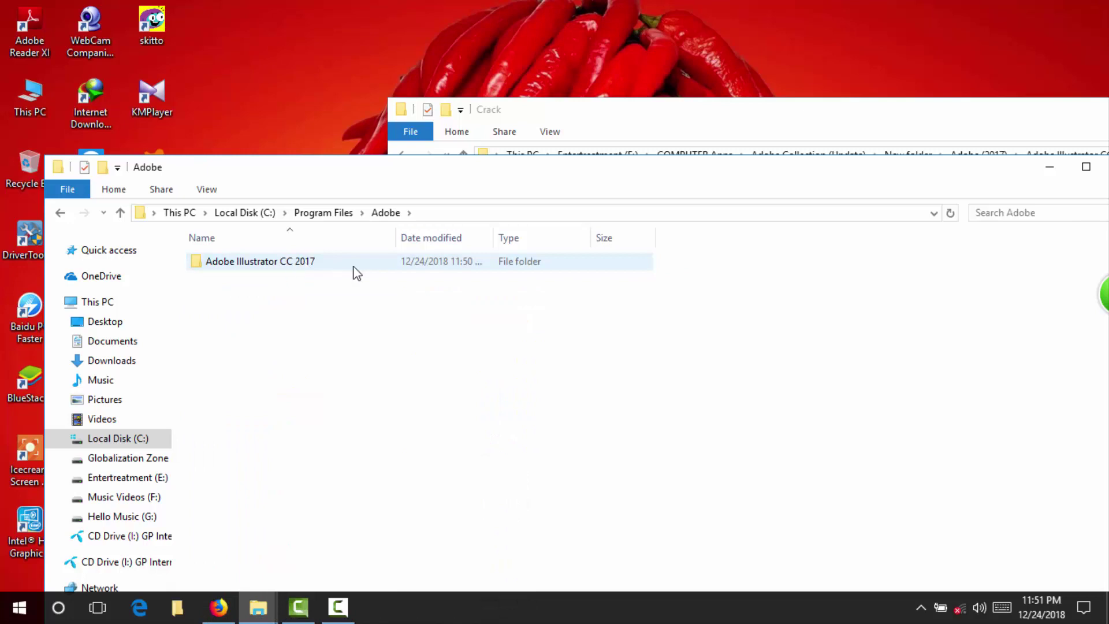
double_click(354, 267)
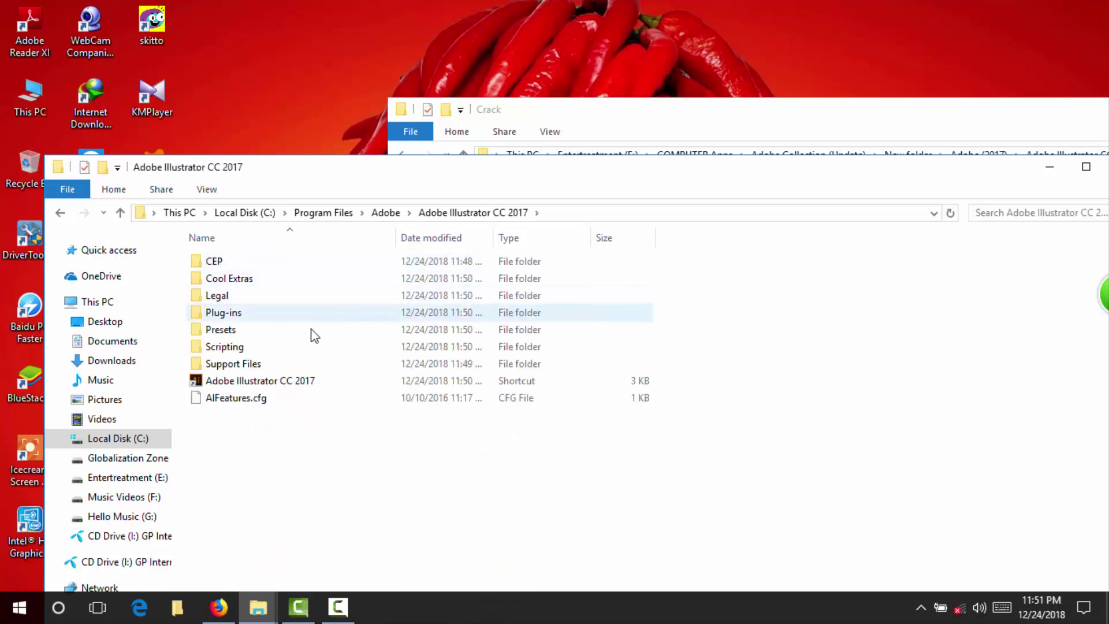
double_click(333, 369)
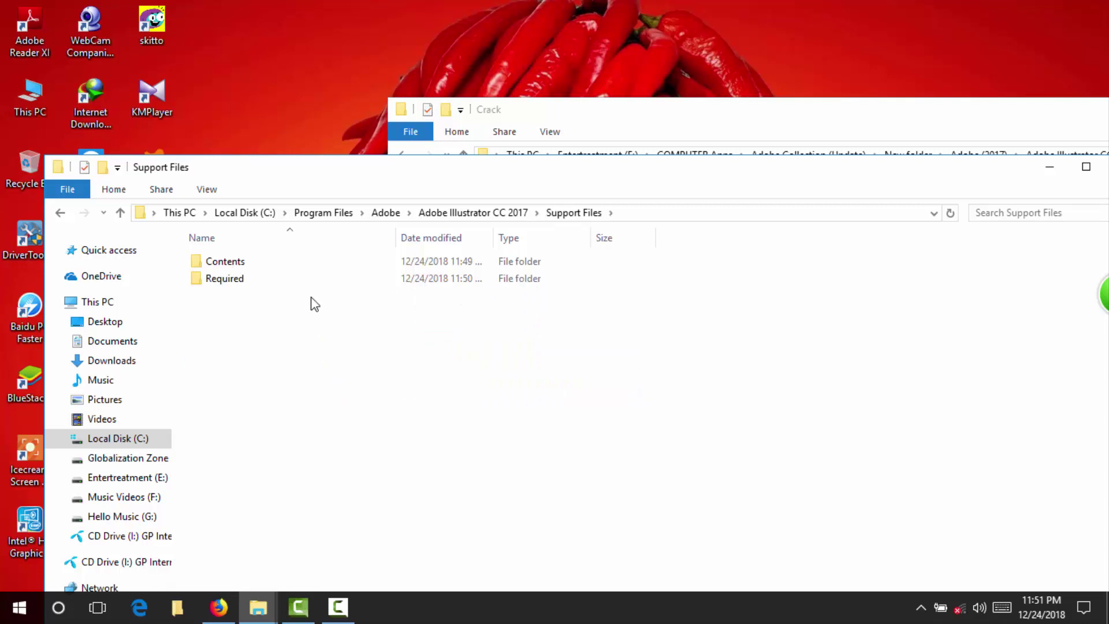
double_click(299, 266)
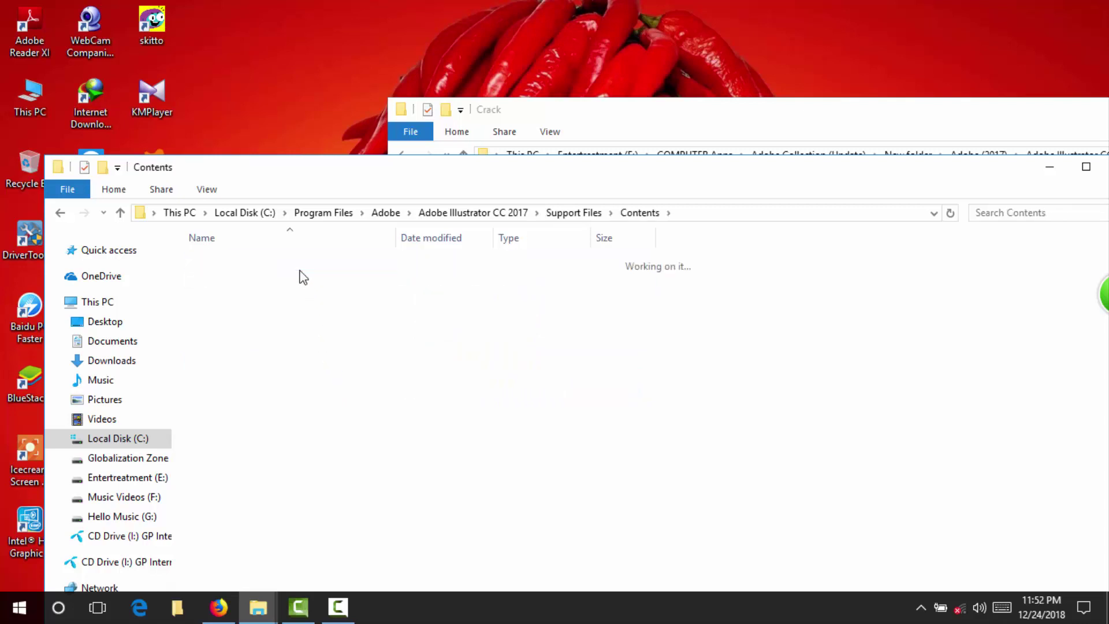
double_click(302, 278)
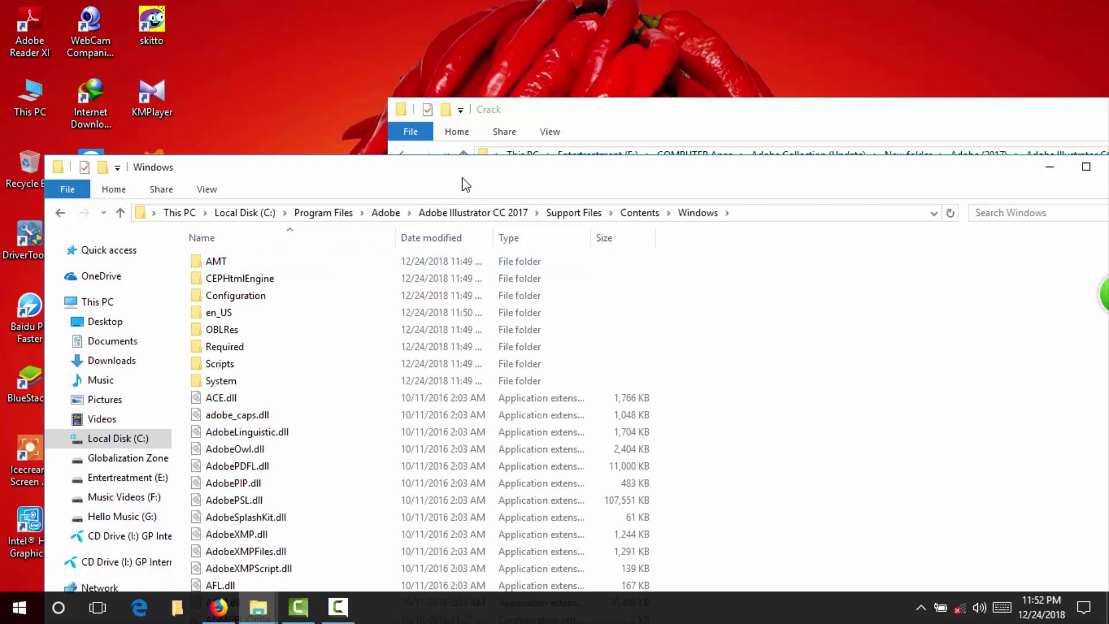
drag(462, 178, 375, 114)
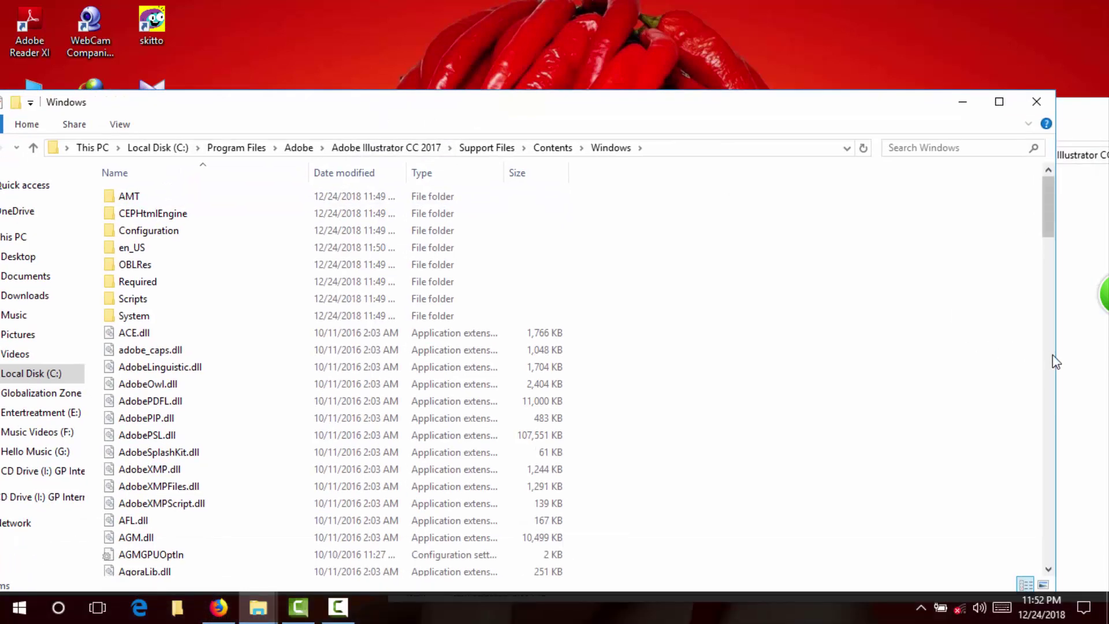
drag(1057, 362, 262, 319)
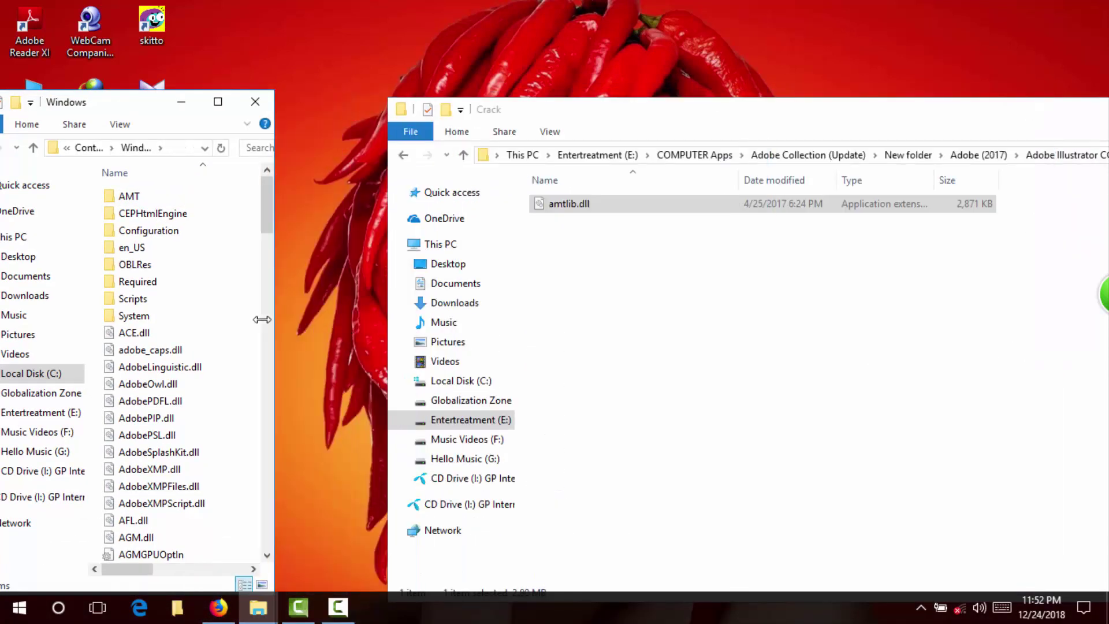
Step: Copy amtlib.dll from Crack into Contents\Windows, replacing the original, and close that window
click(572, 205)
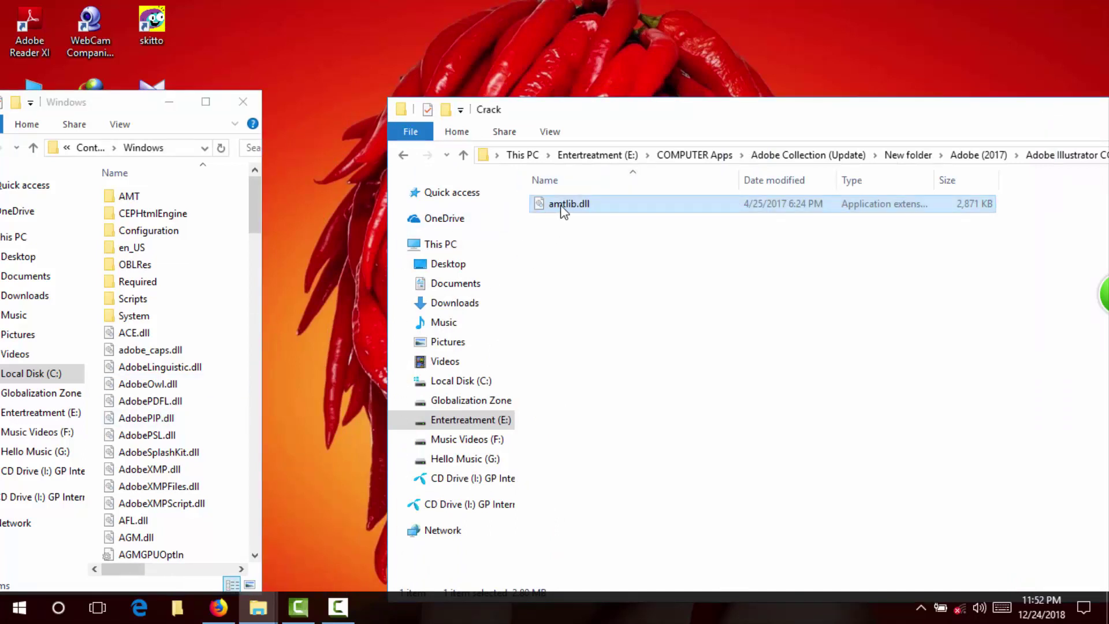
drag(563, 211, 175, 446)
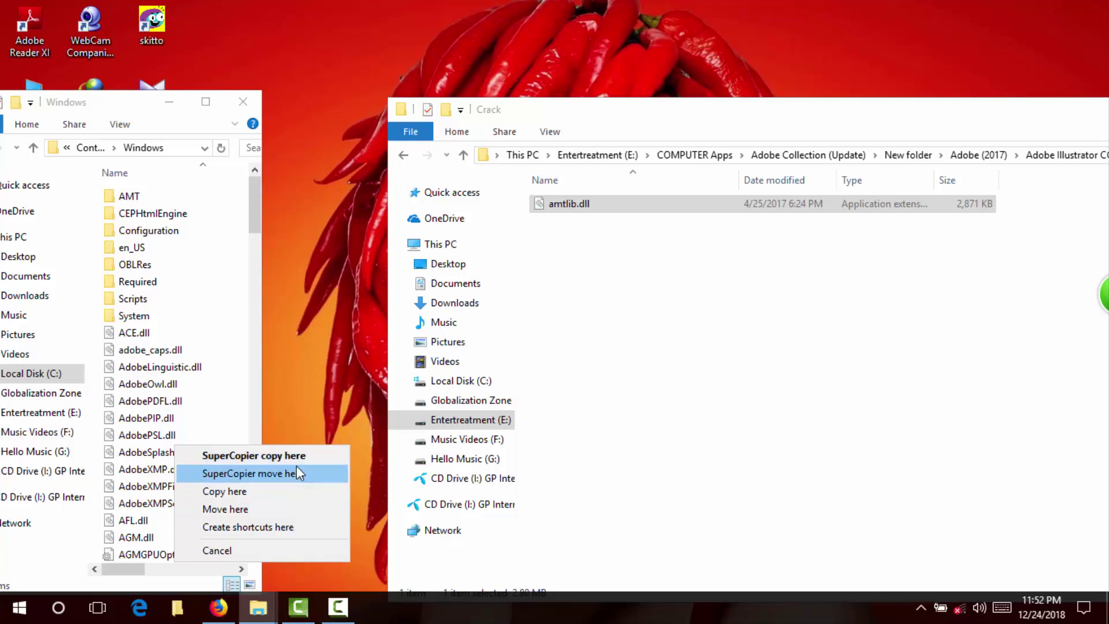
click(263, 491)
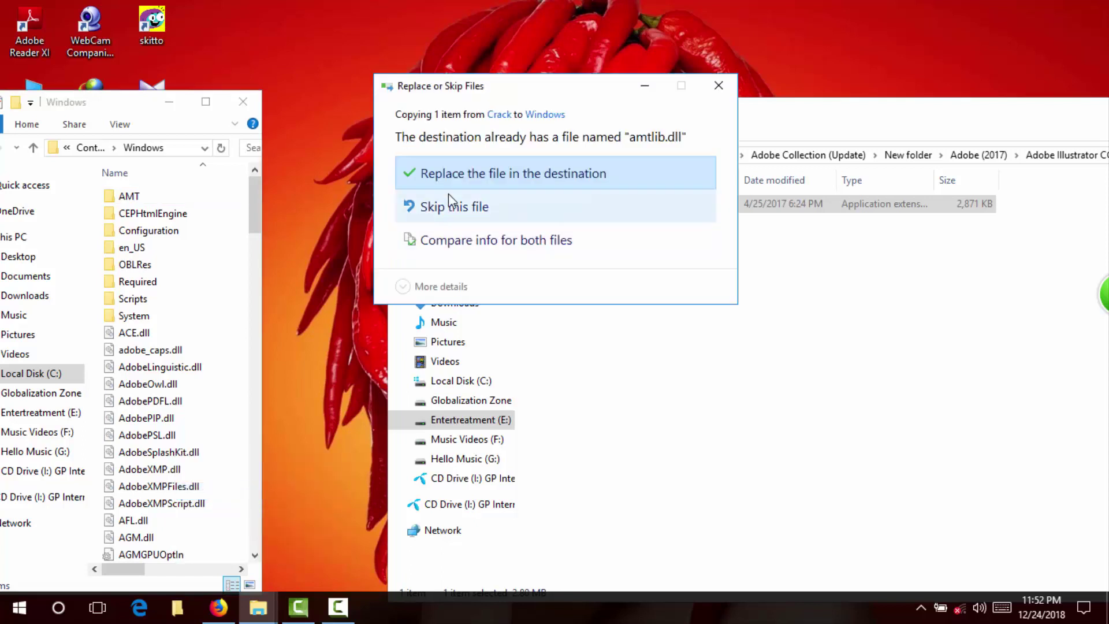
click(480, 183)
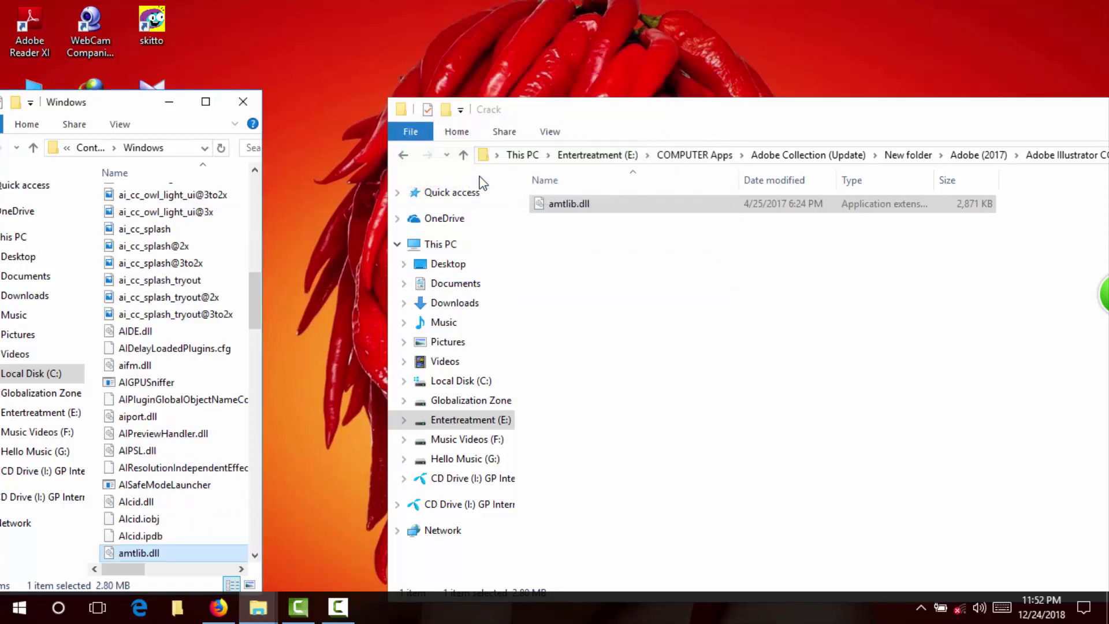
click(243, 102)
Step: Move aside and minimise the installer files folder window
click(403, 155)
drag(613, 115, 335, 131)
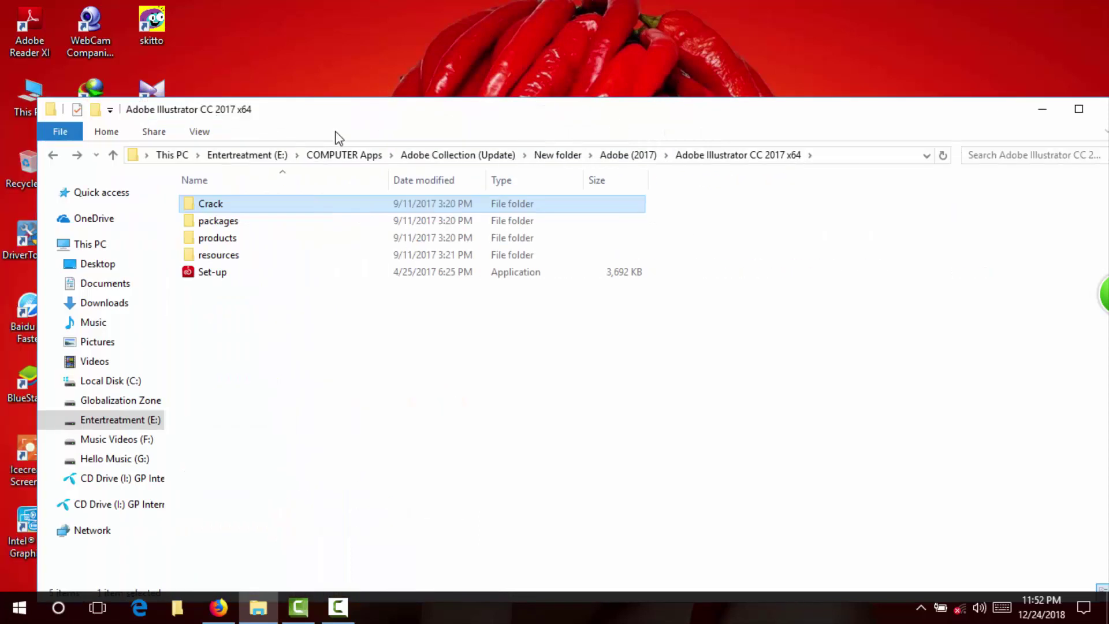
click(926, 109)
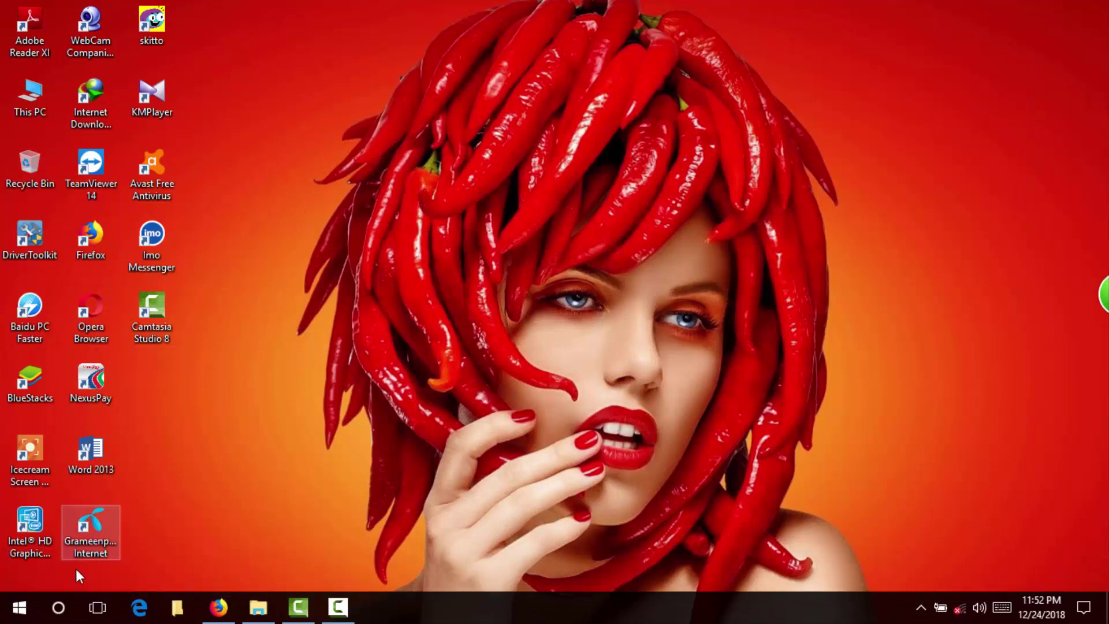
Step: Search 'ADO', open the Illustrator CC 2017 shortcut's file location, and copy the shortcut
click(59, 607)
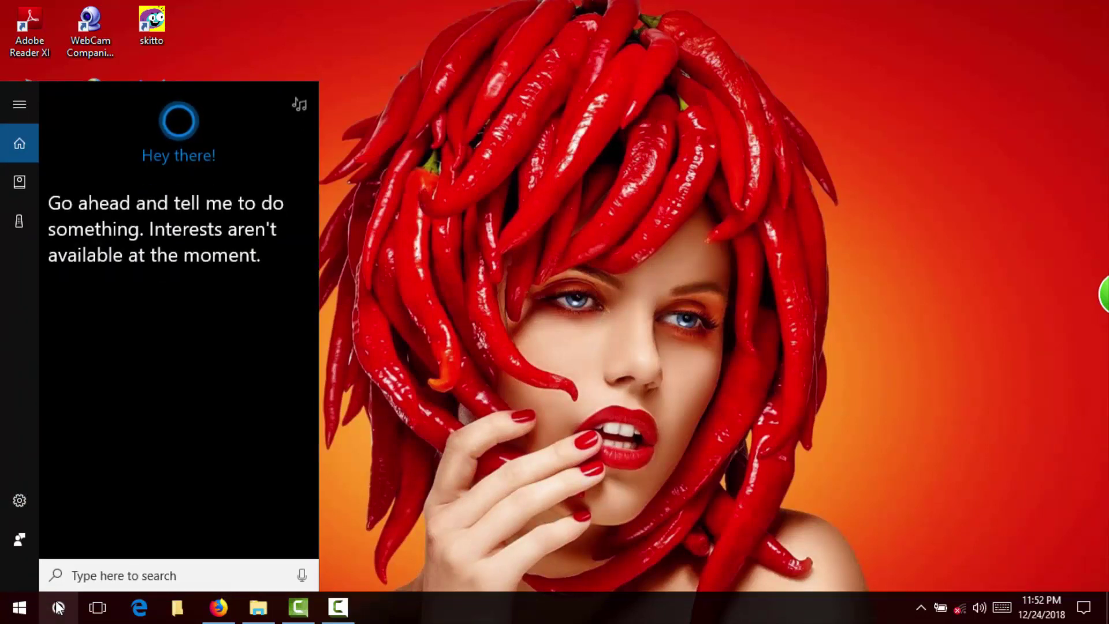
text(ADO)
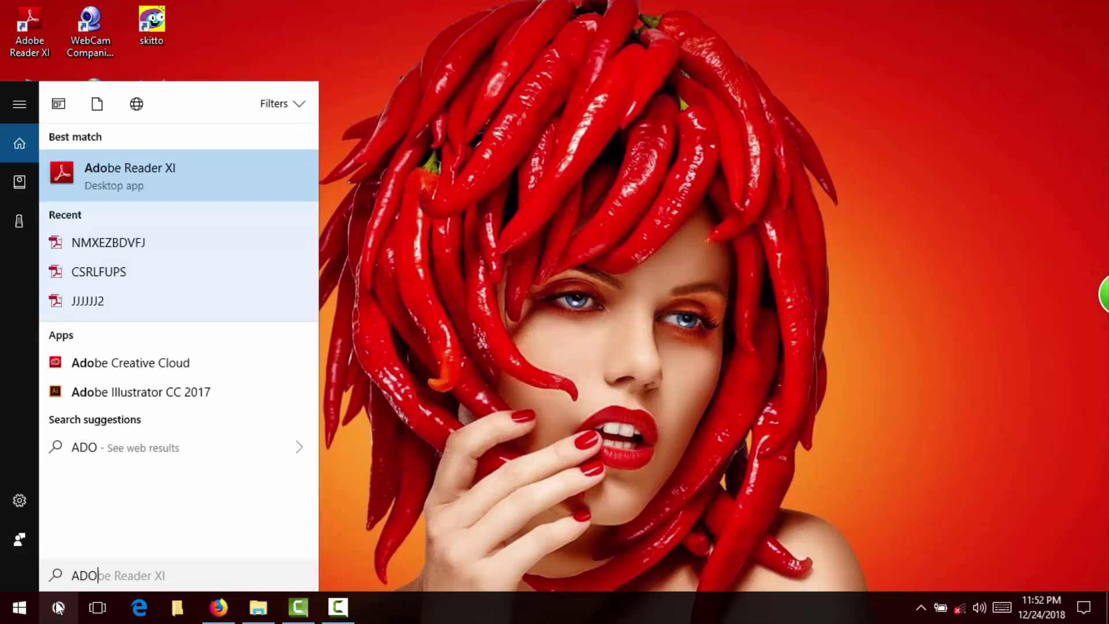
right_click(161, 400)
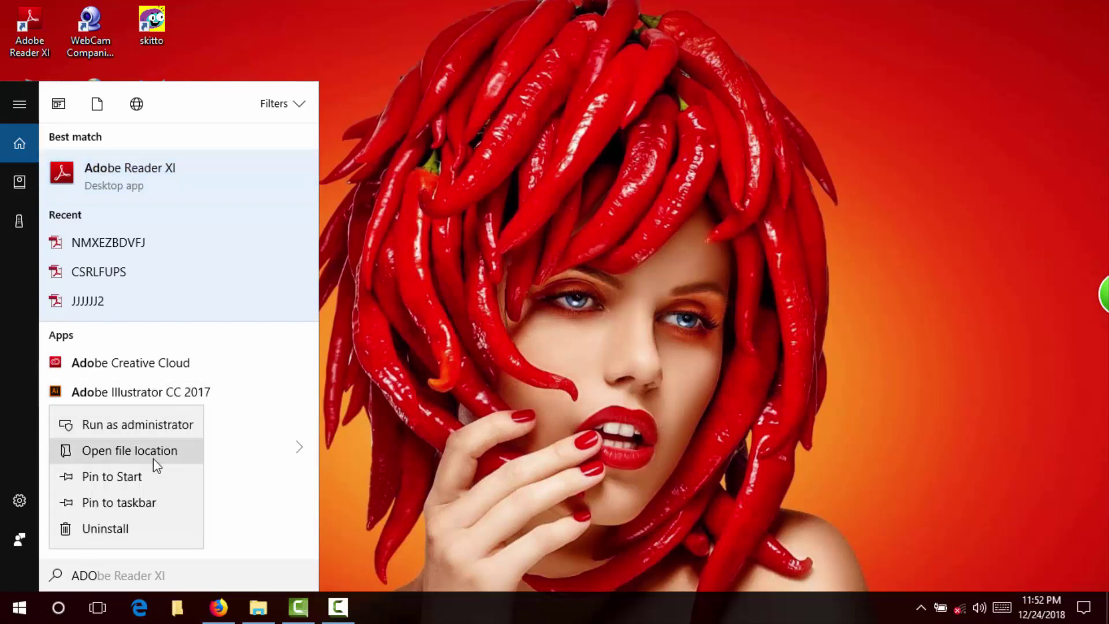
click(197, 449)
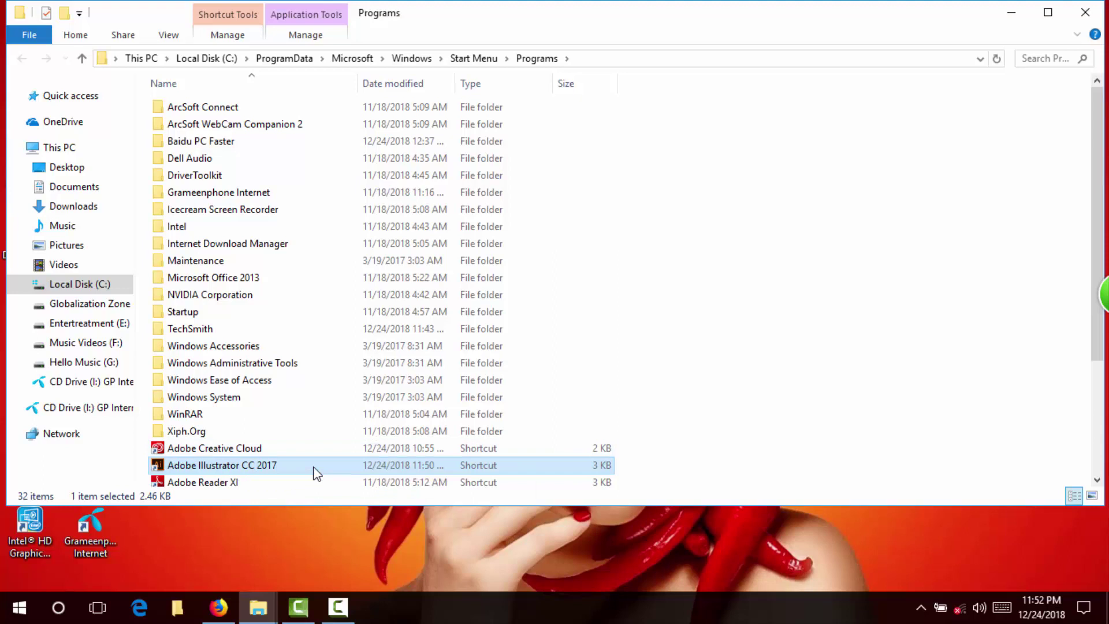
right_click(314, 468)
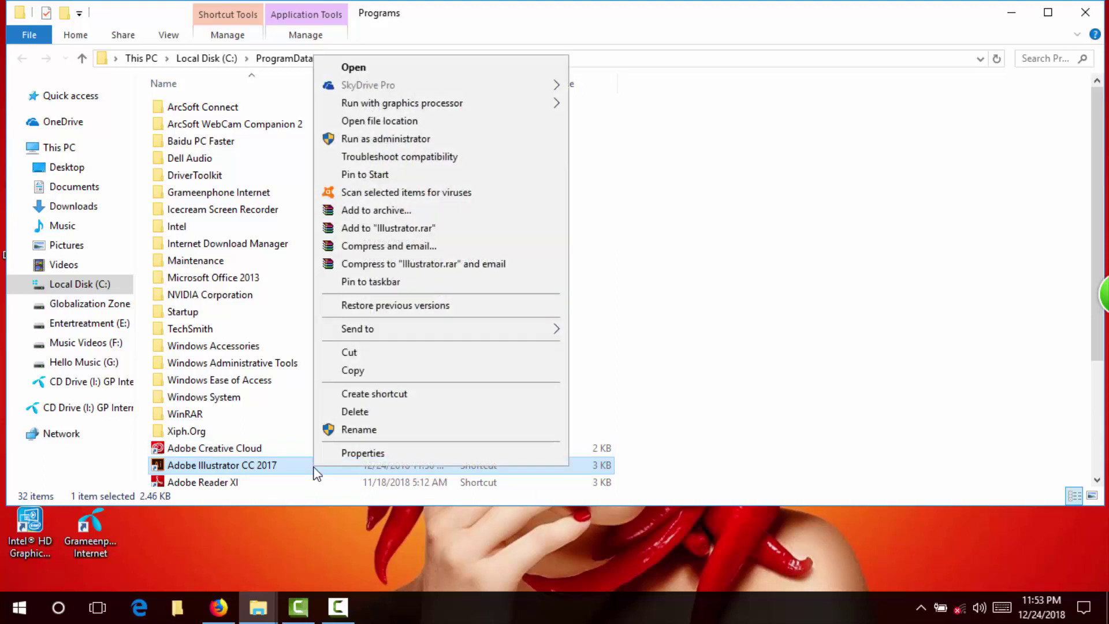
click(351, 370)
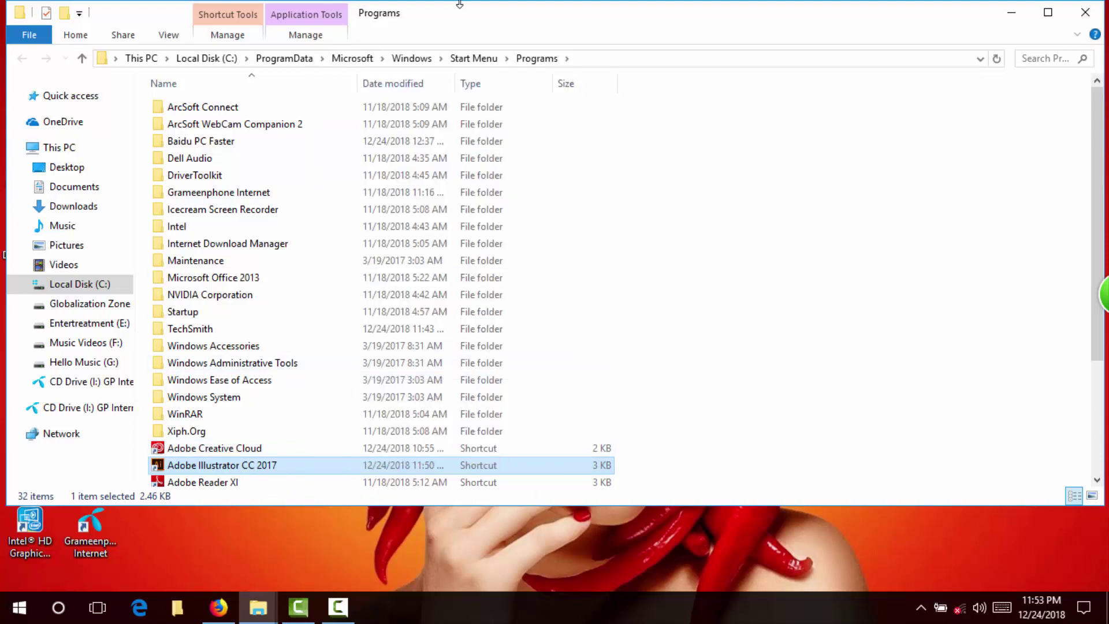
Step: Close the Programs folder, paste the Illustrator shortcut onto the desktop, and launch it
click(1086, 12)
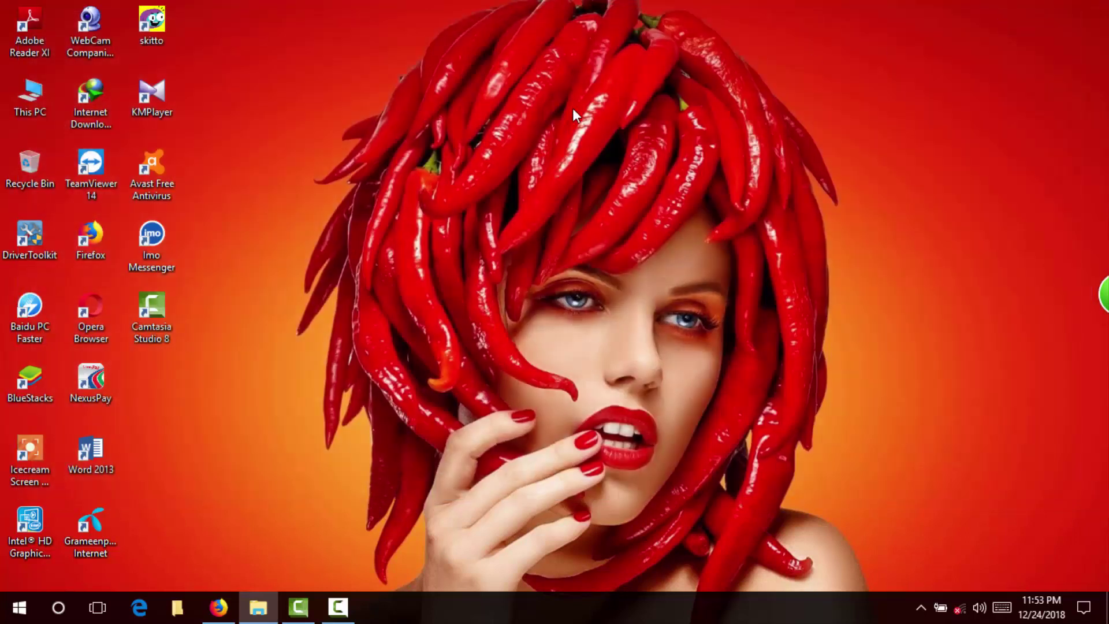
right_click(151, 390)
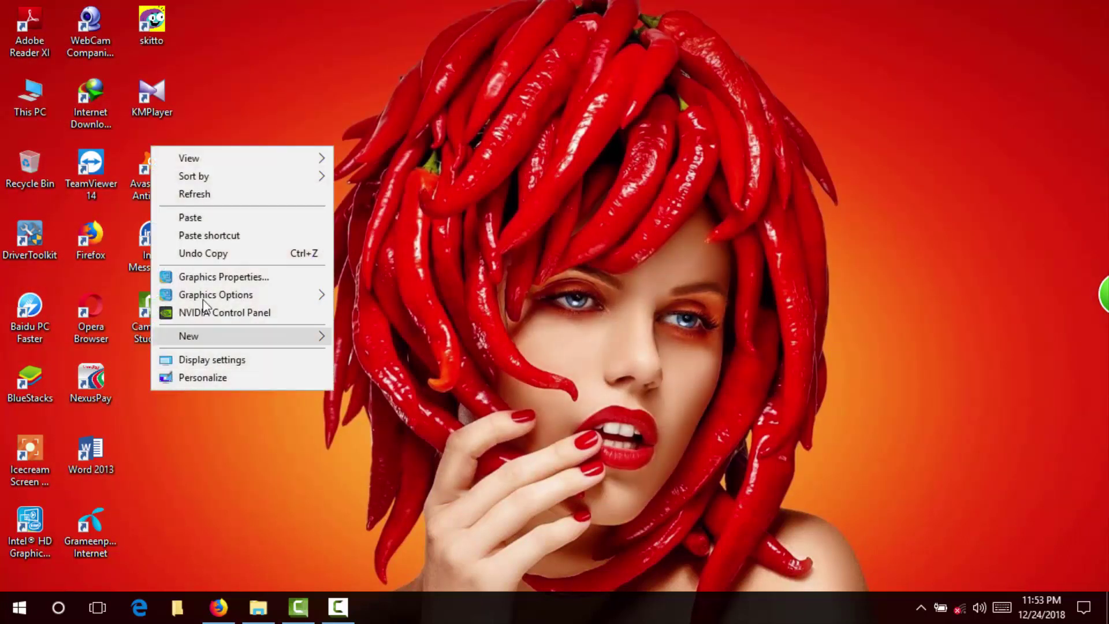
click(198, 218)
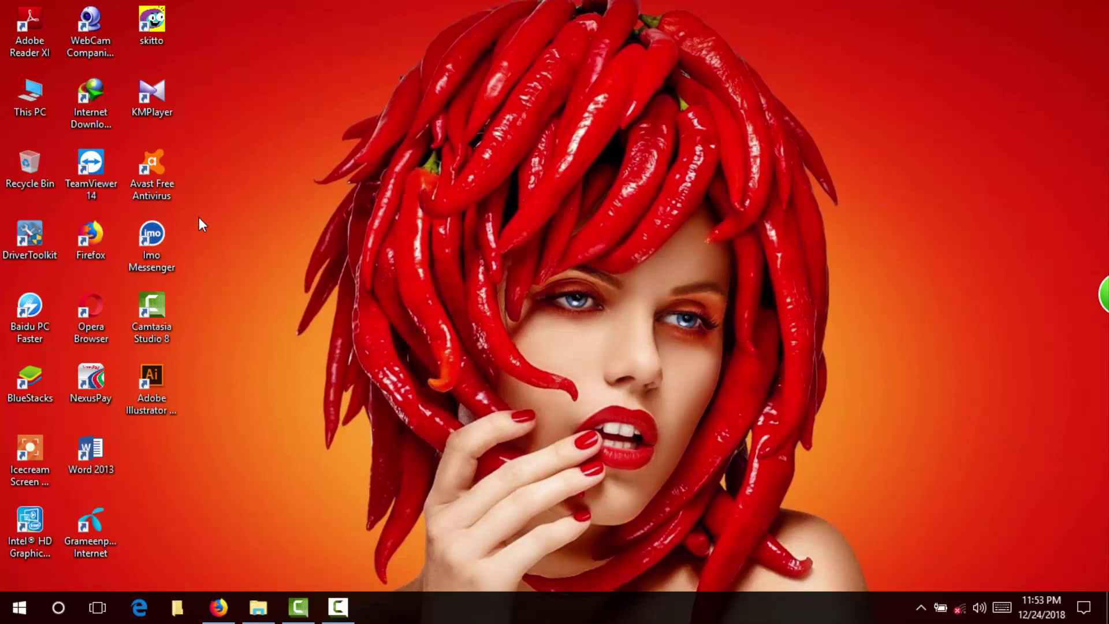
double_click(150, 394)
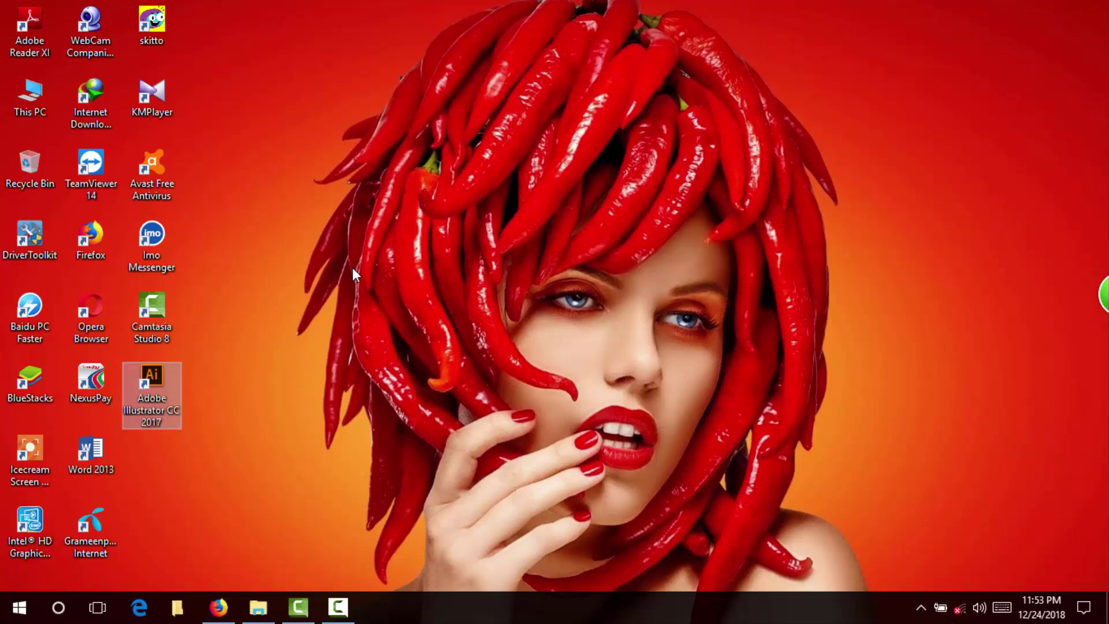
Step: Refresh the desktop twice while Illustrator starts
right_click(836, 88)
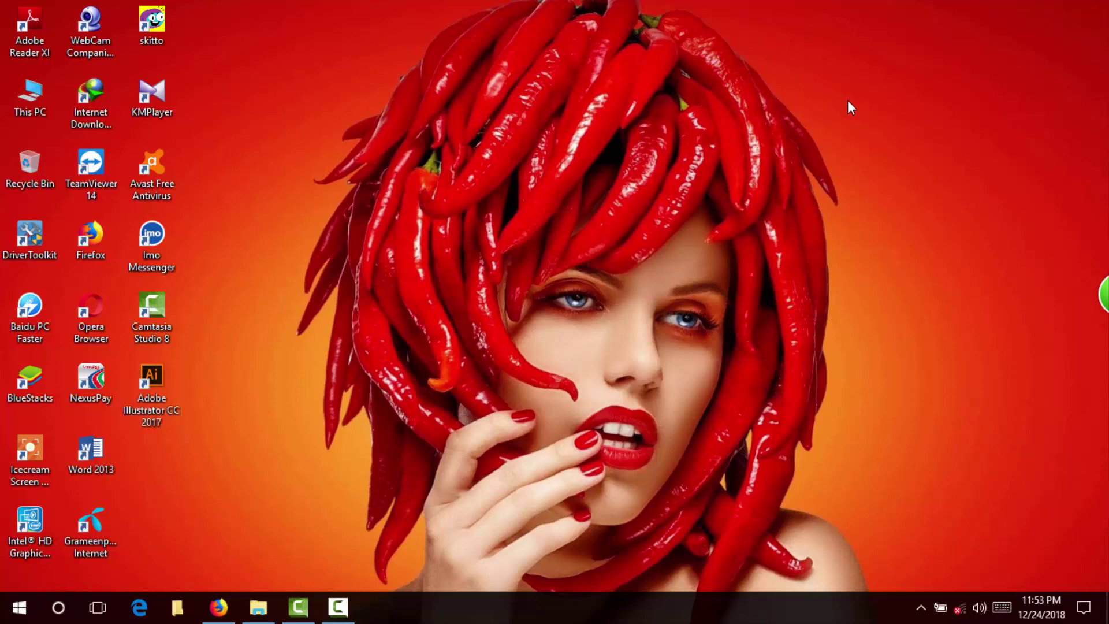
click(889, 136)
right_click(835, 91)
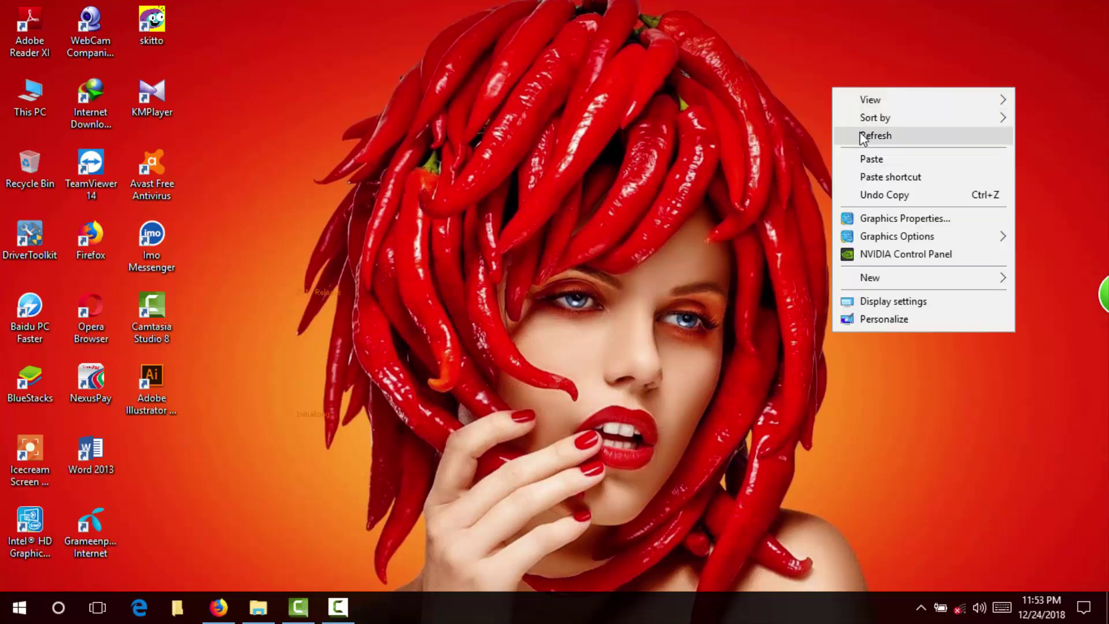
click(860, 134)
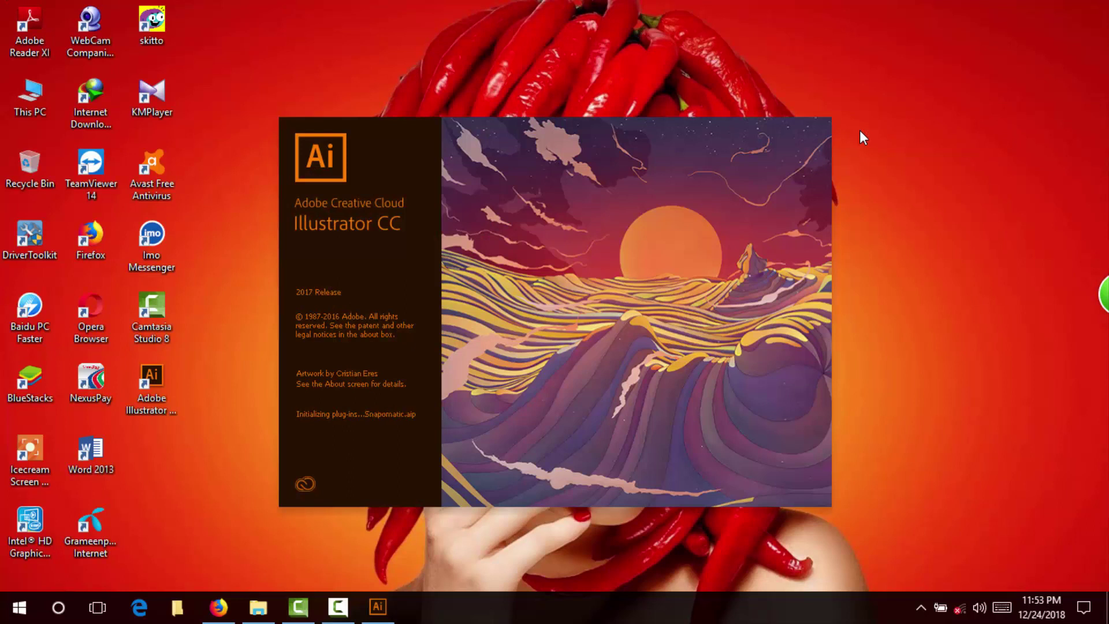
Step: Refresh the desktop four times while Illustrator loads into its empty workspace
right_click(859, 125)
click(890, 172)
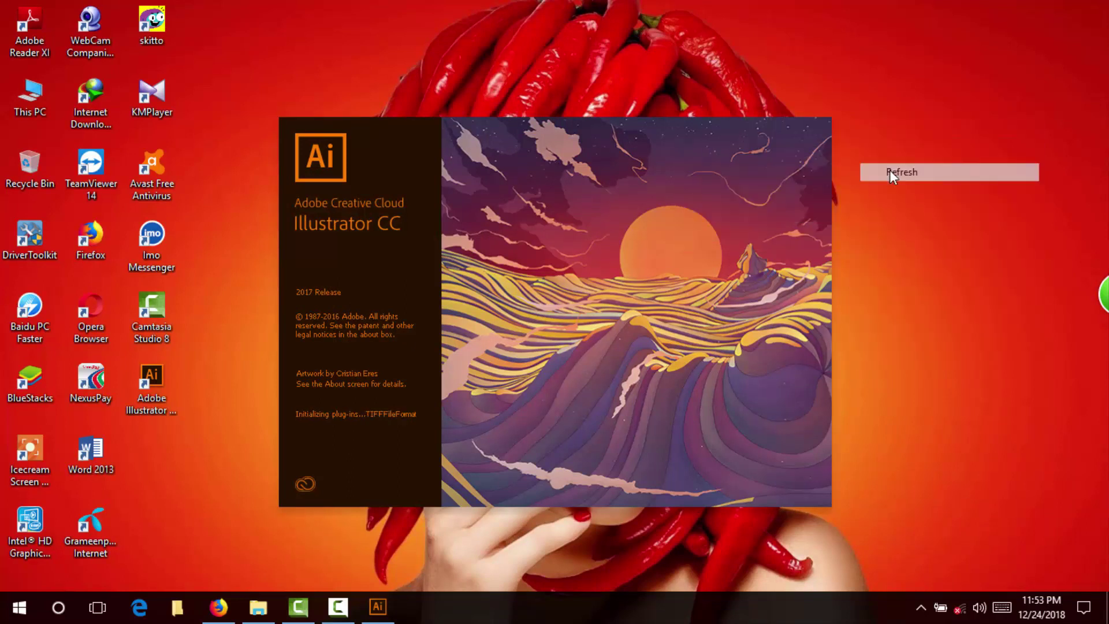
right_click(871, 162)
click(909, 206)
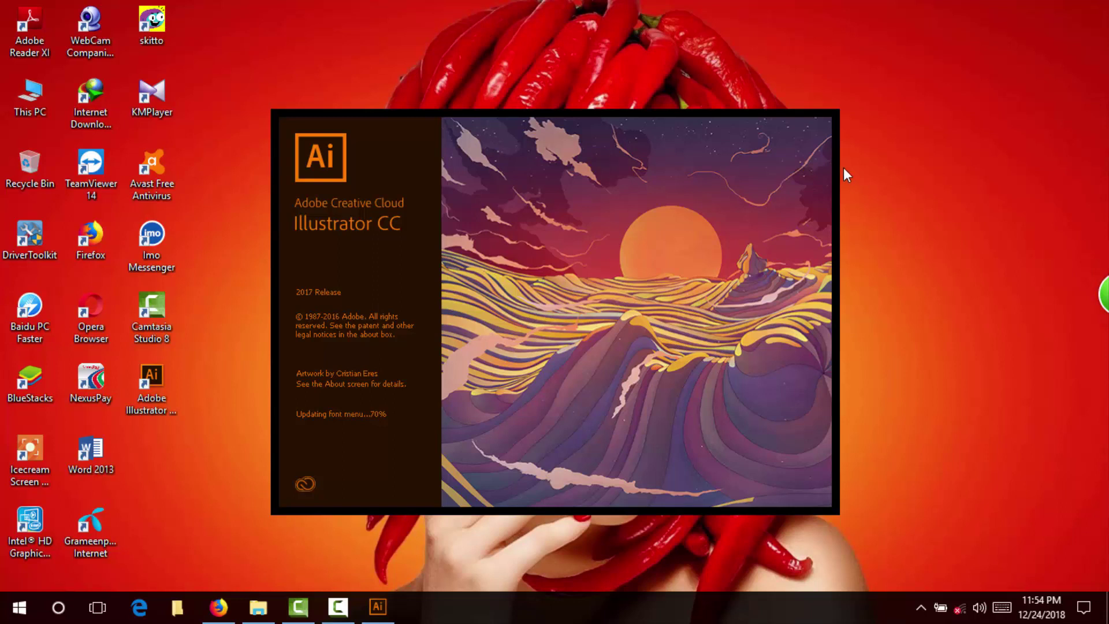
right_click(858, 176)
click(889, 230)
right_click(865, 235)
click(896, 265)
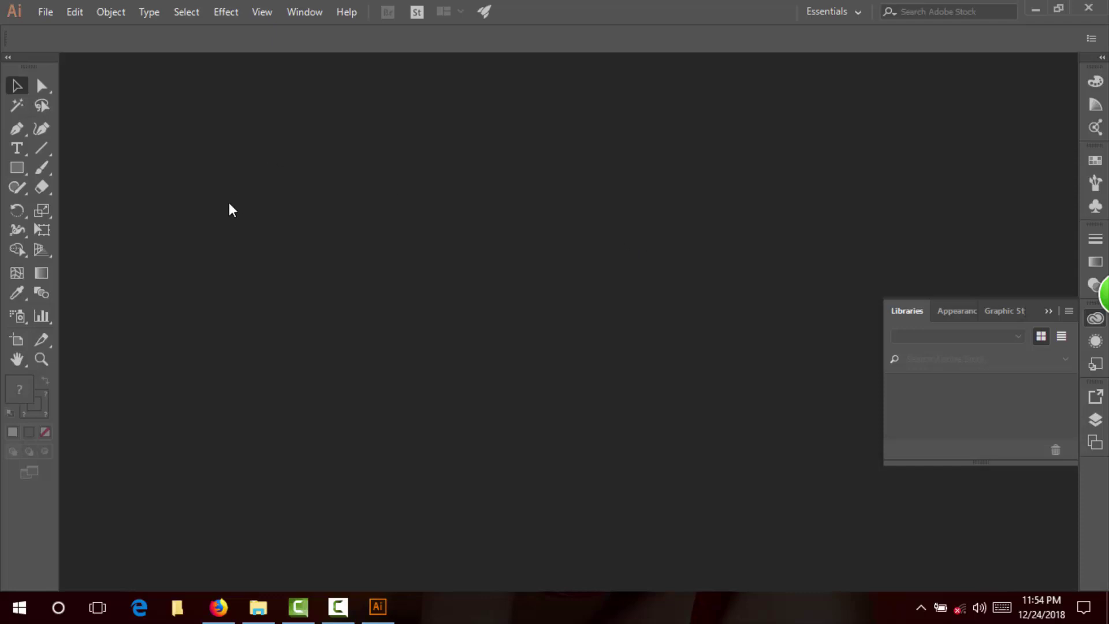
Step: Open the New Document dialog and browse the Mobile and Web presets
click(51, 14)
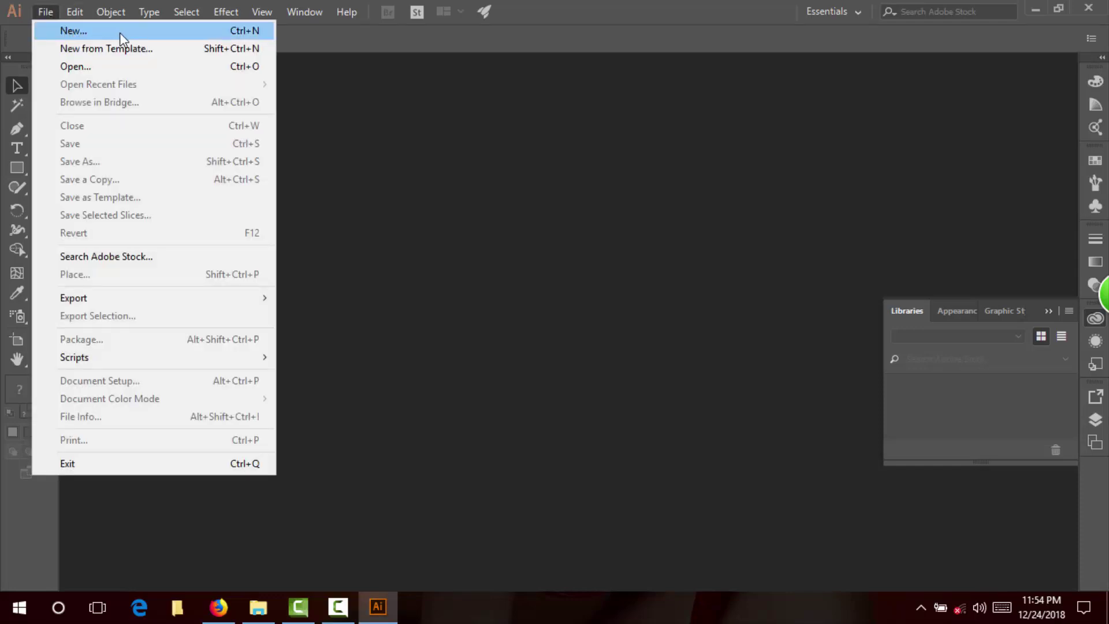
click(149, 32)
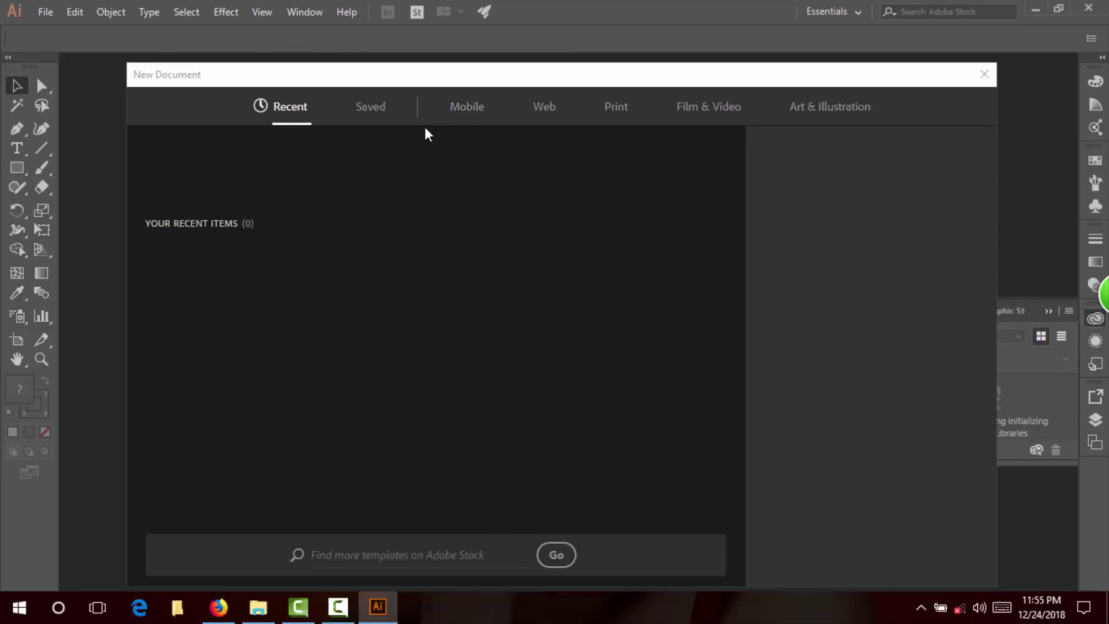
click(480, 110)
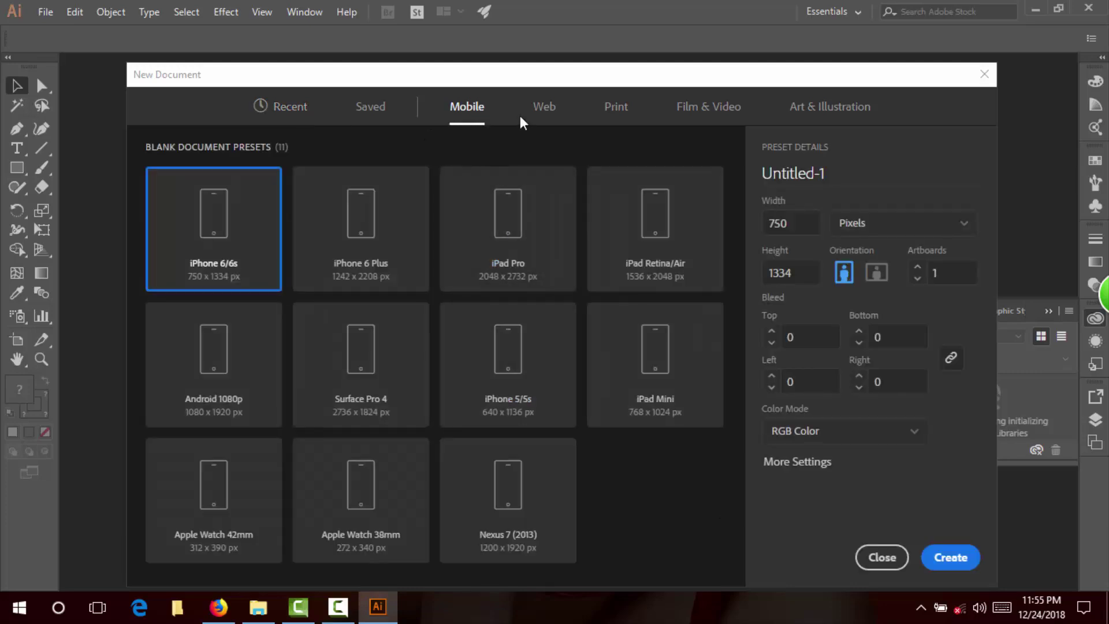
click(545, 110)
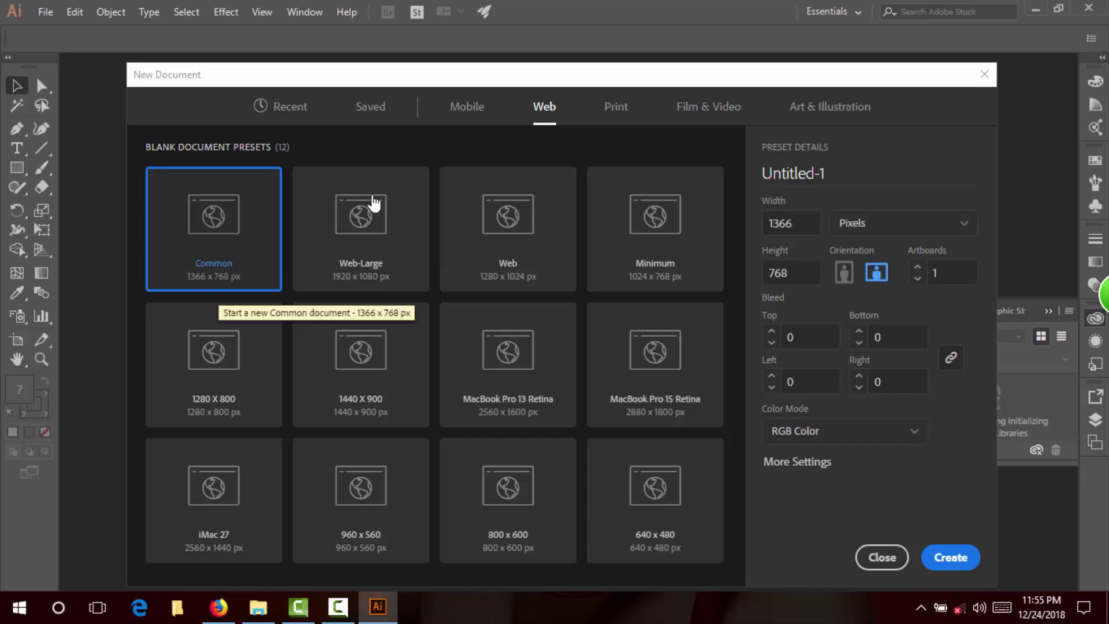
Step: Browse the Print, Film & Video and Art & Illustration presets, then return to Web's Common 1366 x 768 px
click(617, 107)
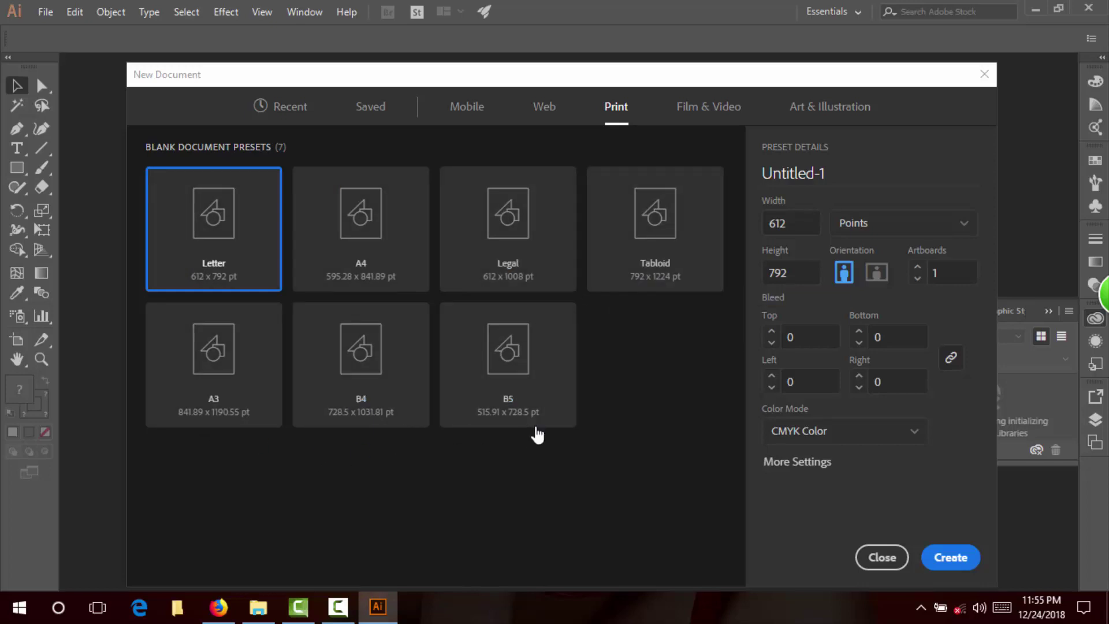
click(709, 106)
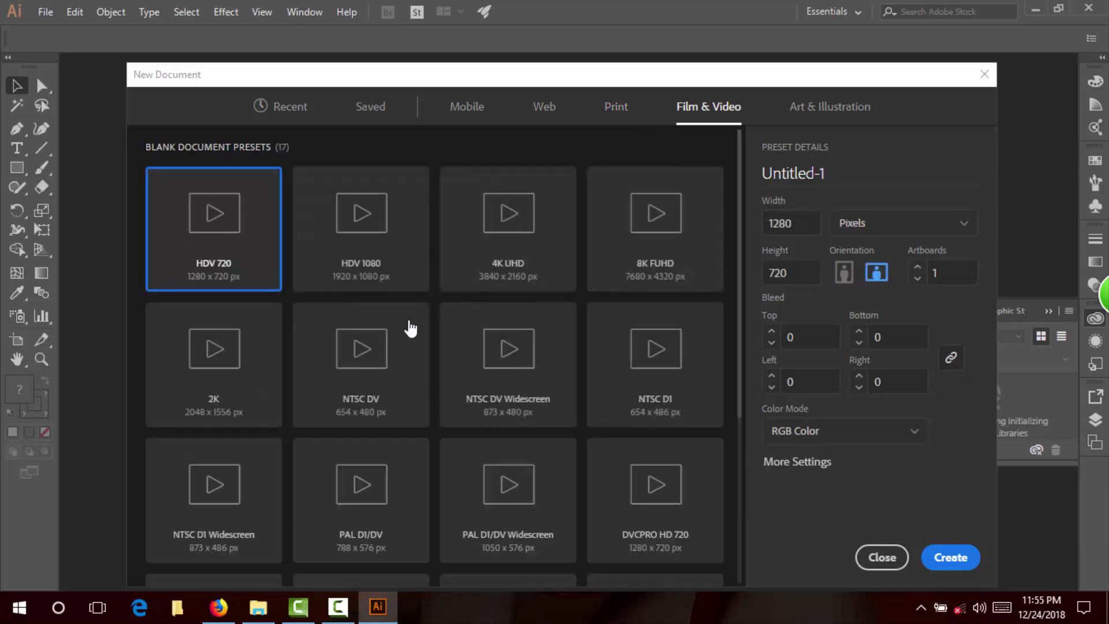
scroll(560, 426, down, 5)
scroll(564, 424, up, 5)
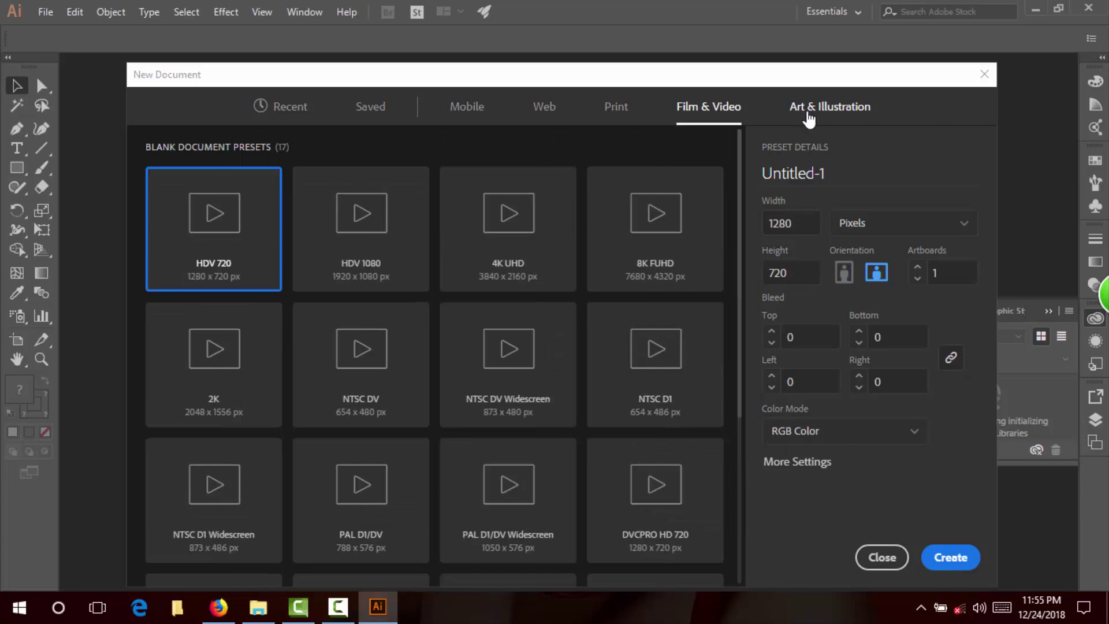
click(809, 113)
scroll(487, 349, down, 3)
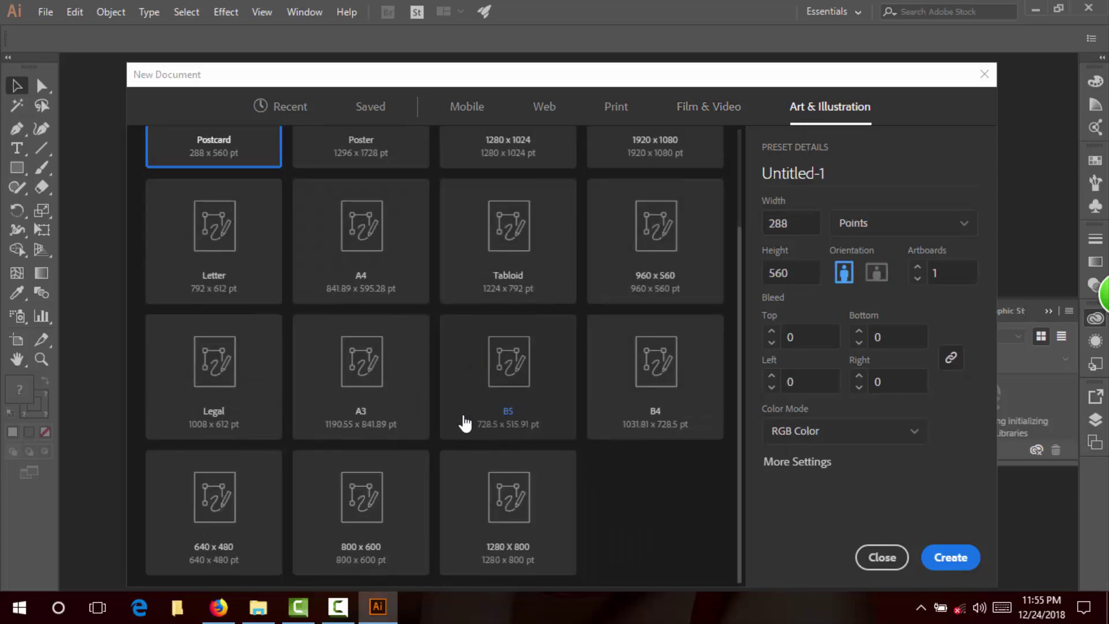
scroll(451, 431, up, 3)
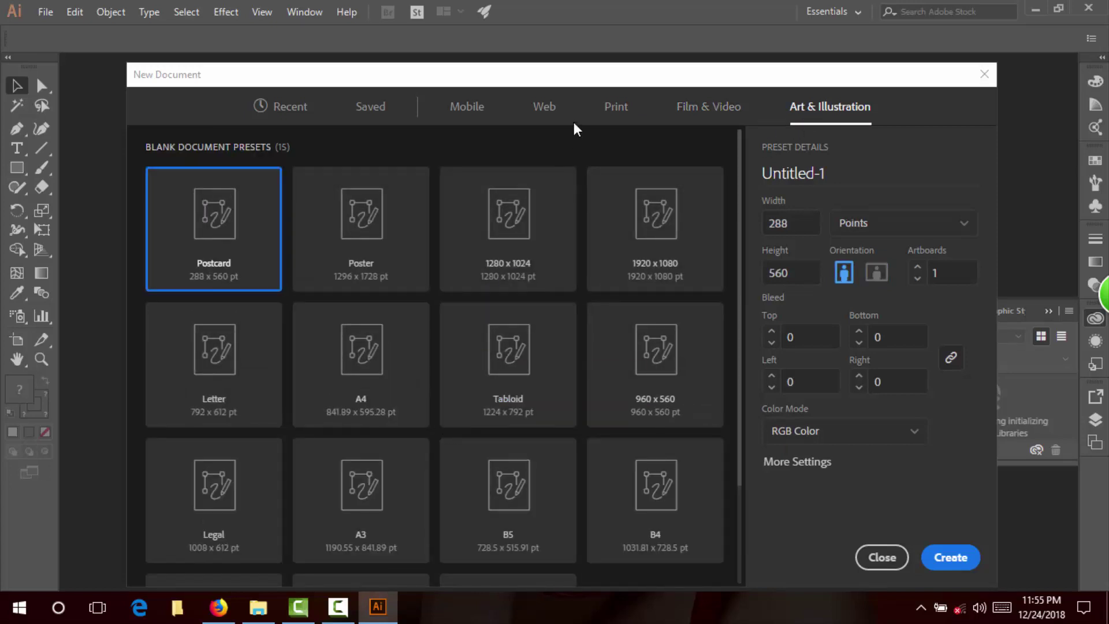
click(543, 108)
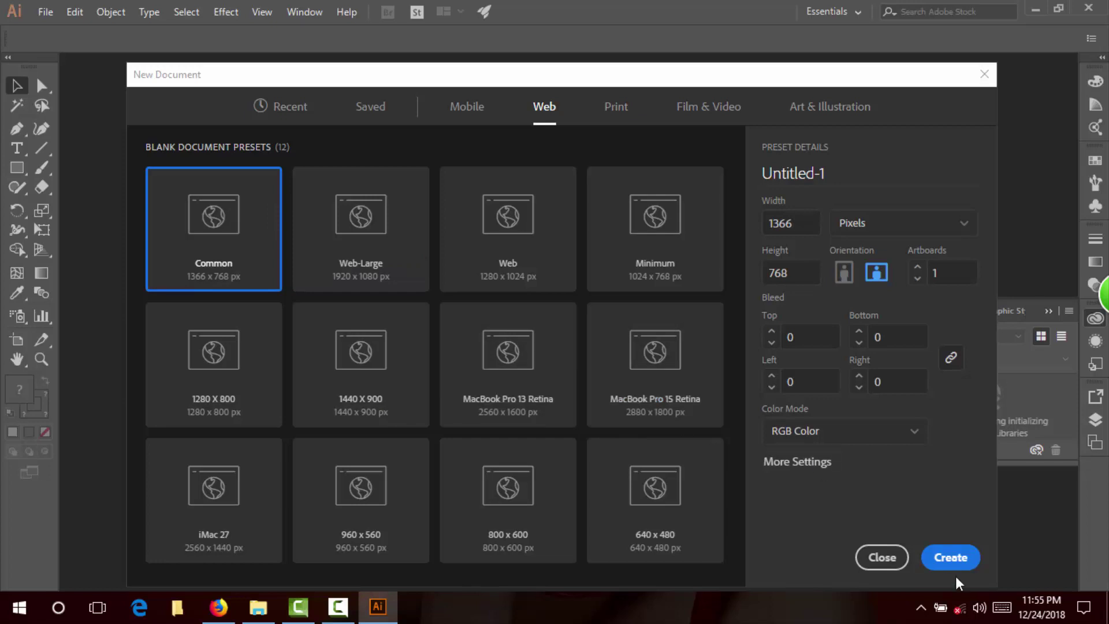
Step: Create the 1366 x 768 px document, then try the Artboard, Direct Selection and Selection tools
click(951, 557)
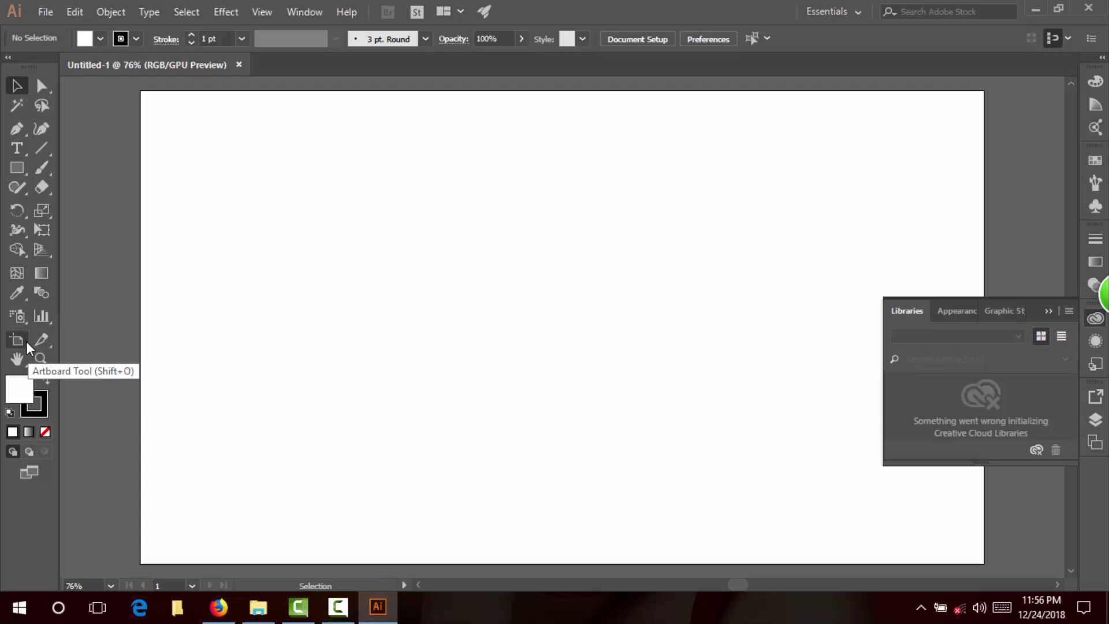
click(19, 342)
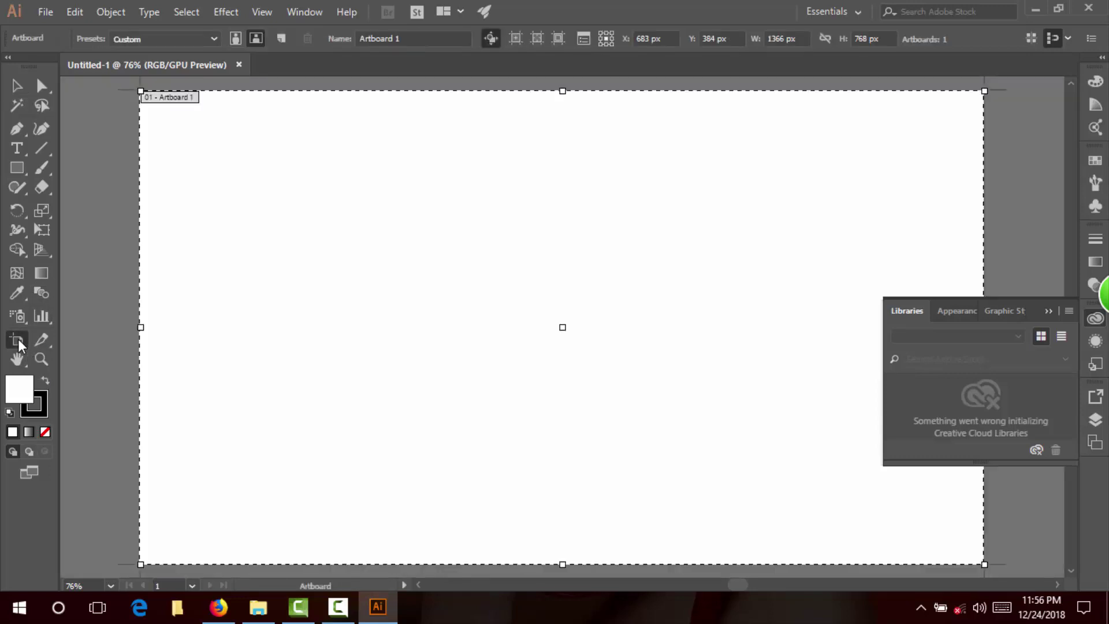
click(16, 85)
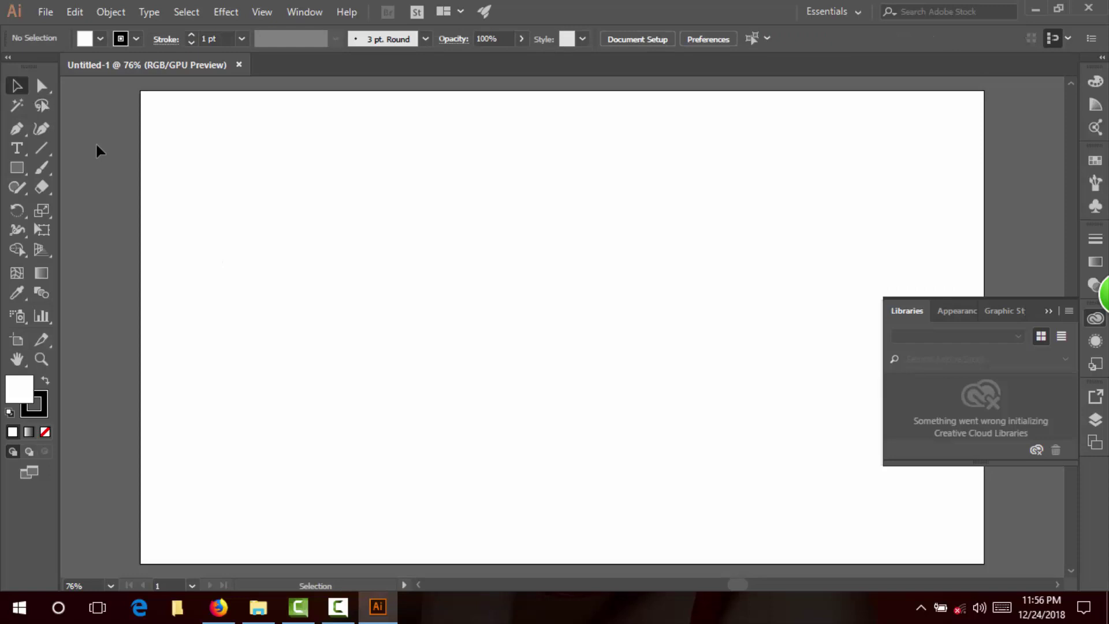
click(41, 89)
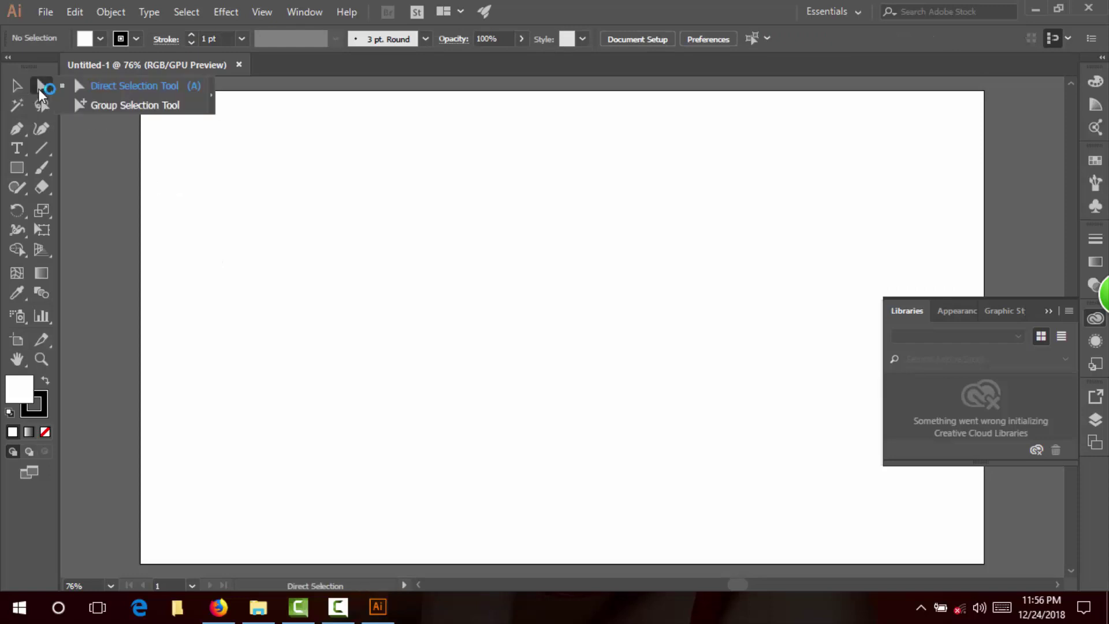
click(17, 86)
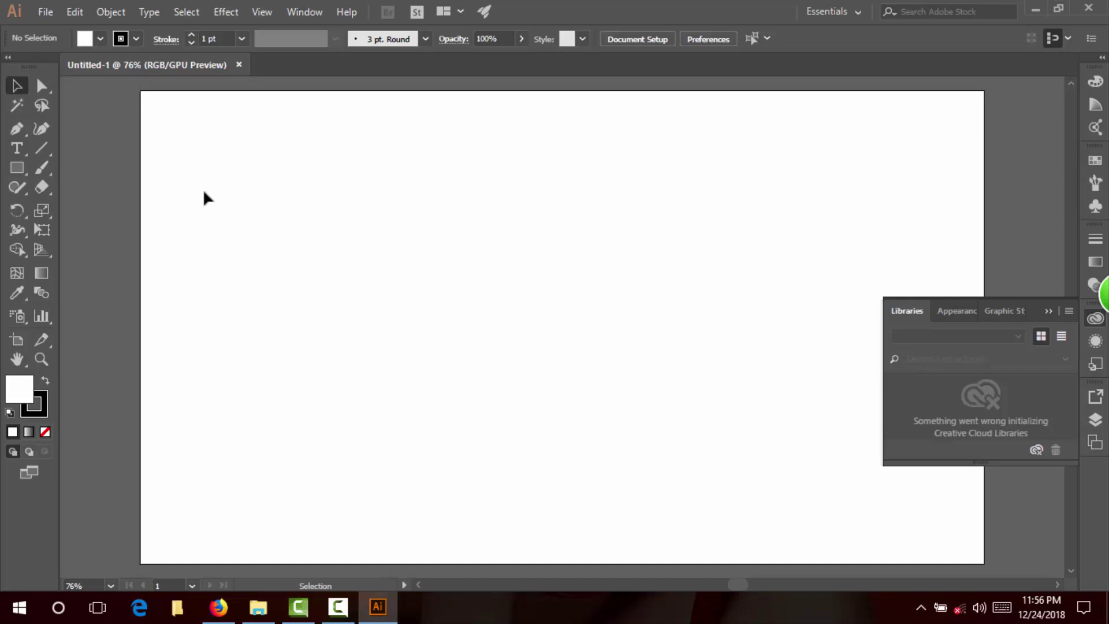
click(46, 12)
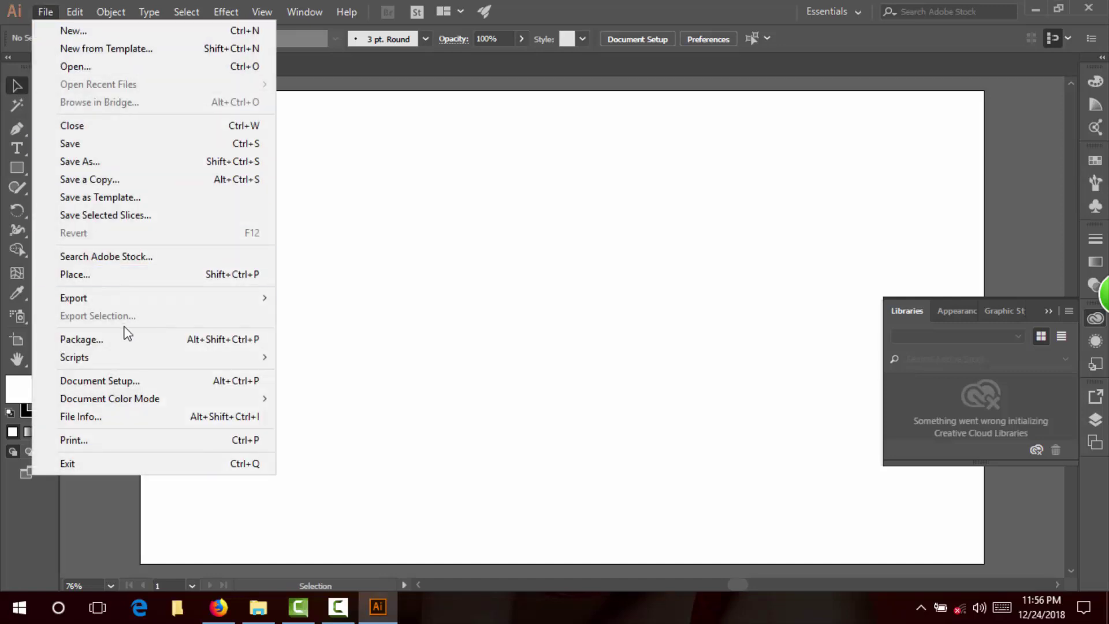
click(365, 290)
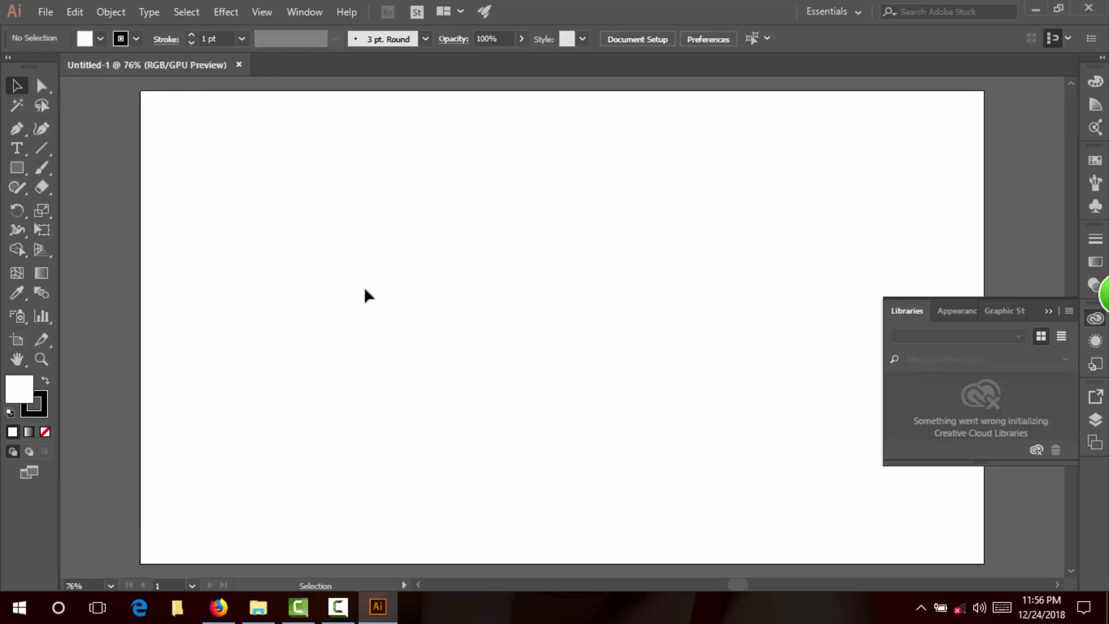
click(49, 13)
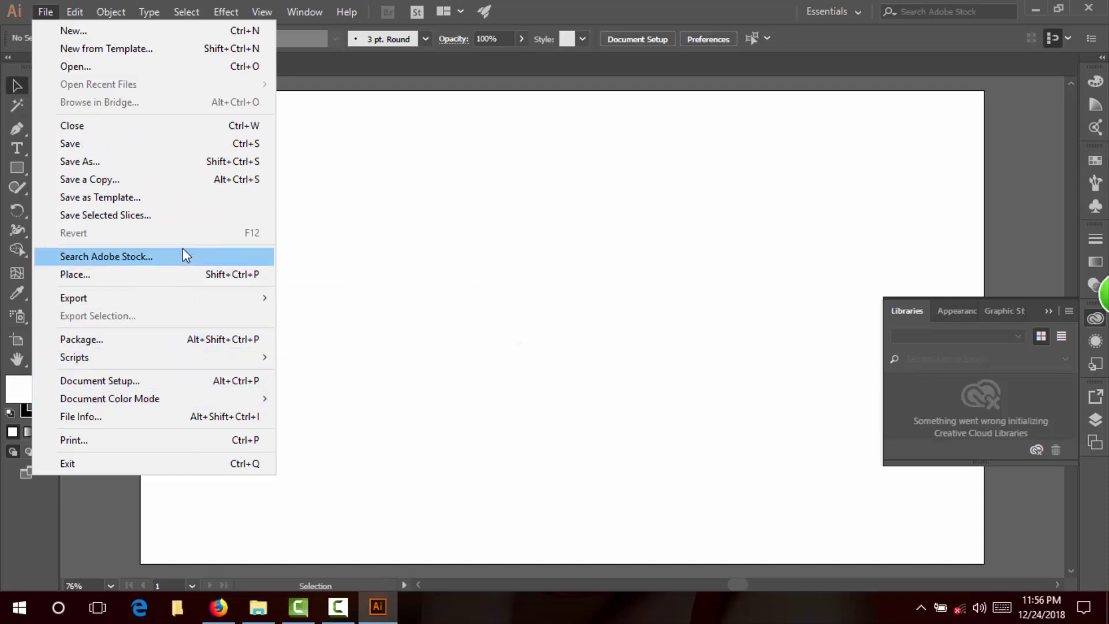
click(334, 234)
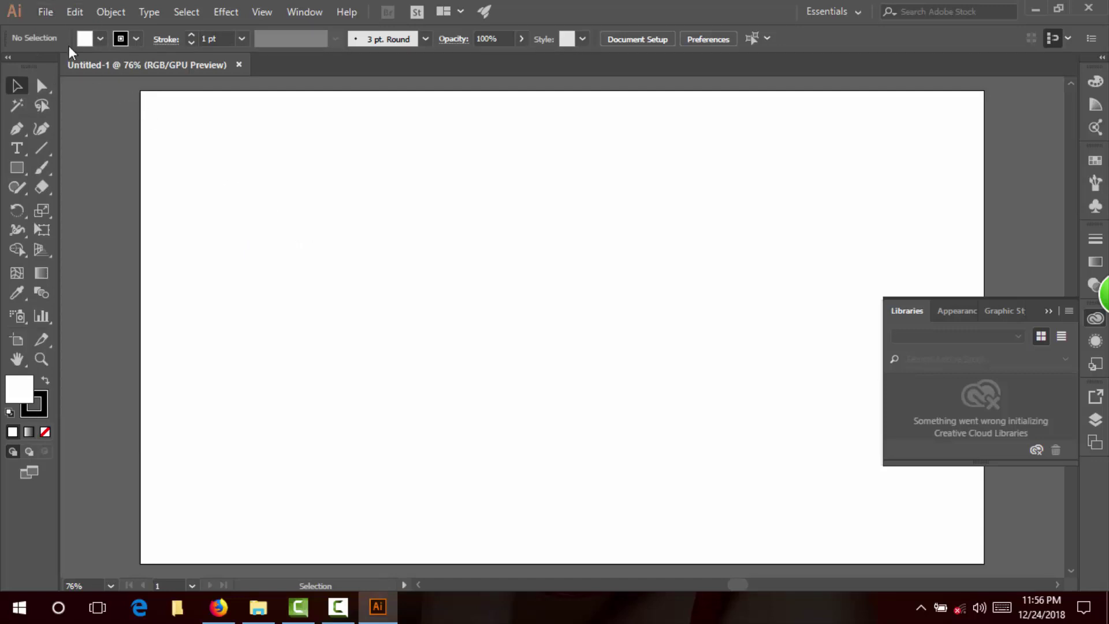
click(45, 12)
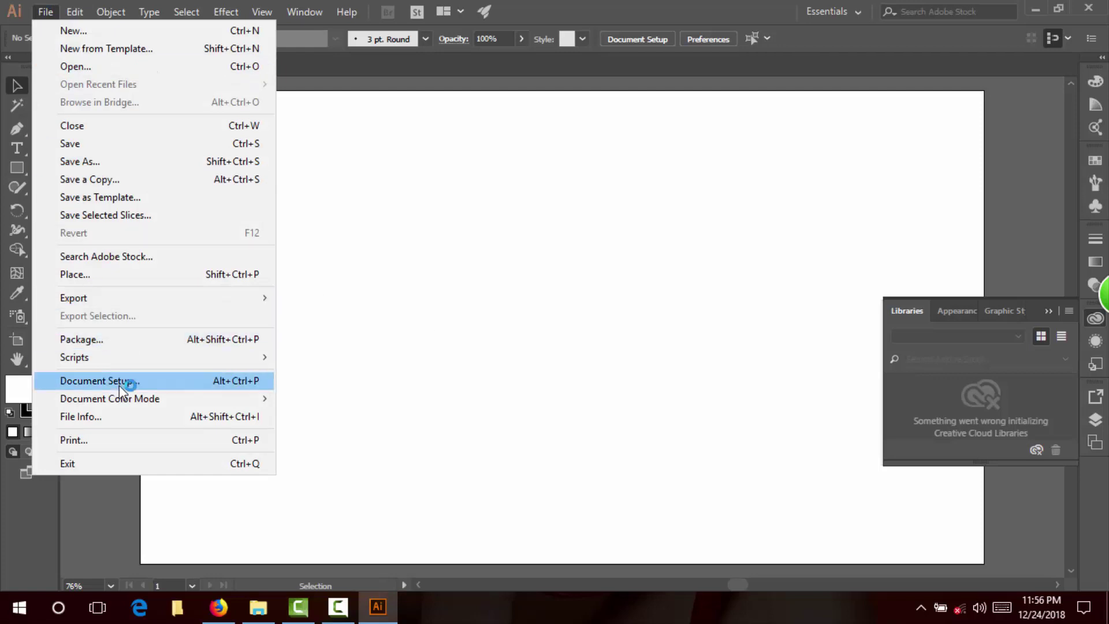
click(322, 218)
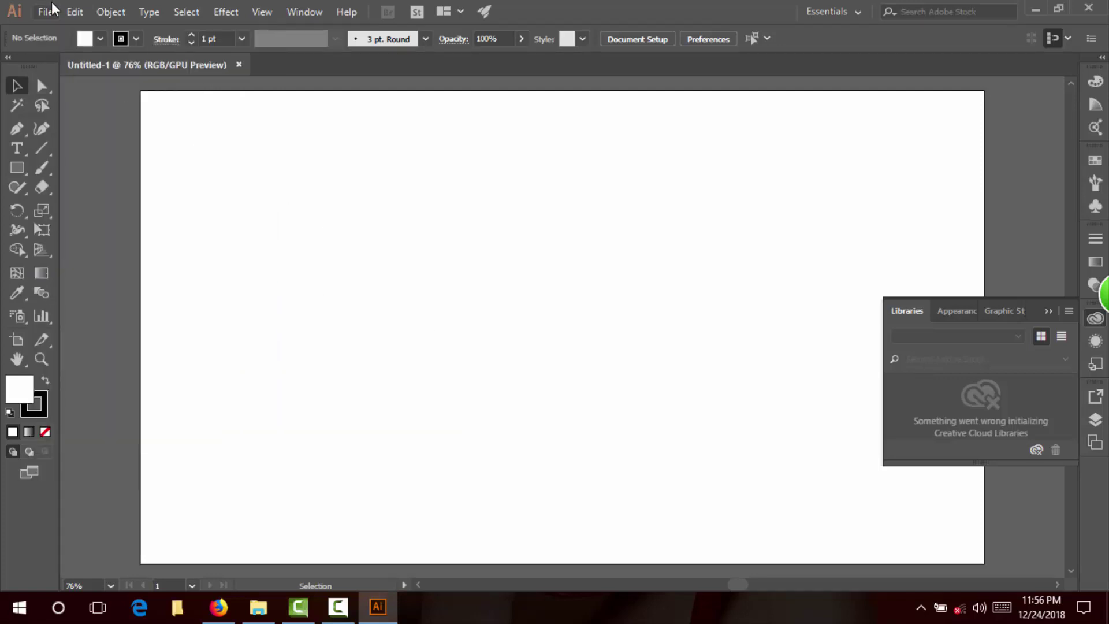
click(51, 10)
Step: Draw a square on the left of the artboard and fill it magenta
click(17, 167)
drag(335, 252, 441, 362)
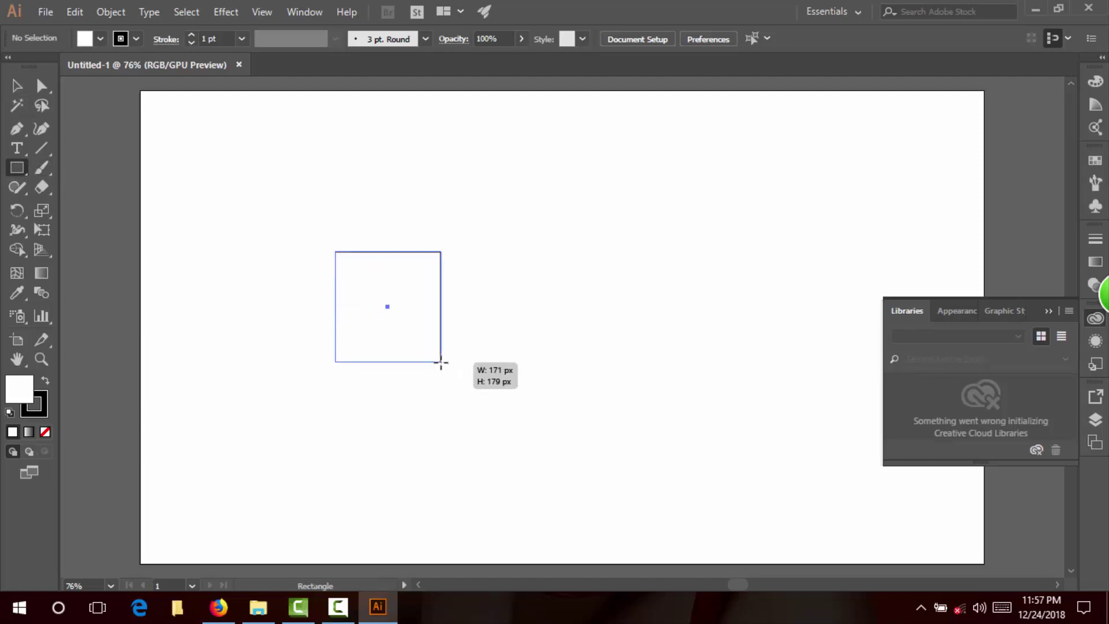
click(100, 38)
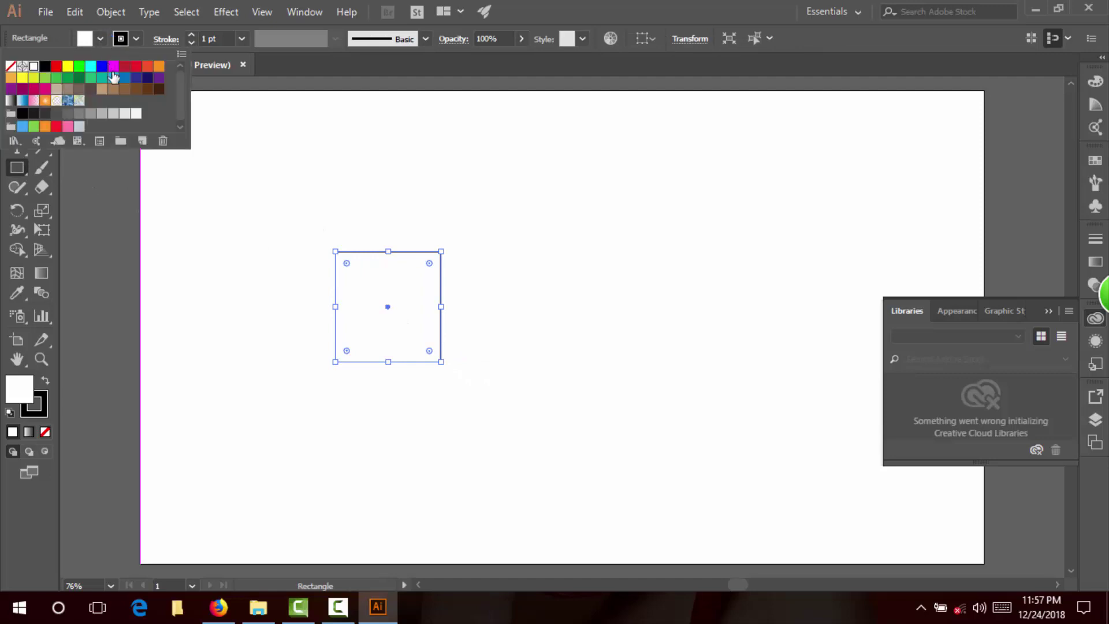
click(113, 68)
Step: Return to the Selection tool and deselect the magenta square
key(Escape)
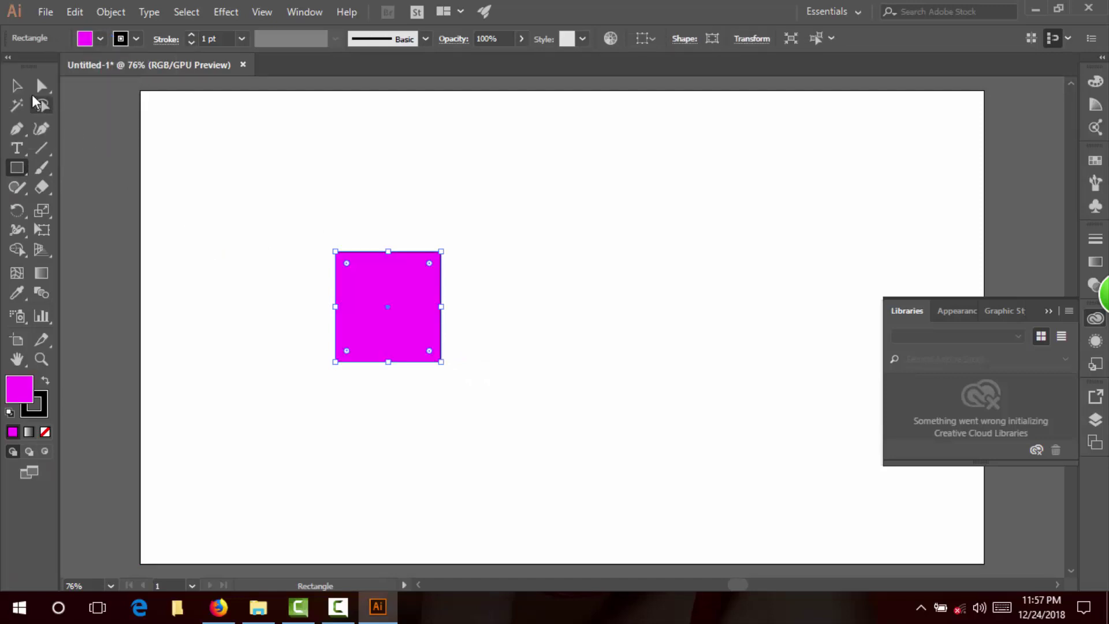
key(v)
click(196, 219)
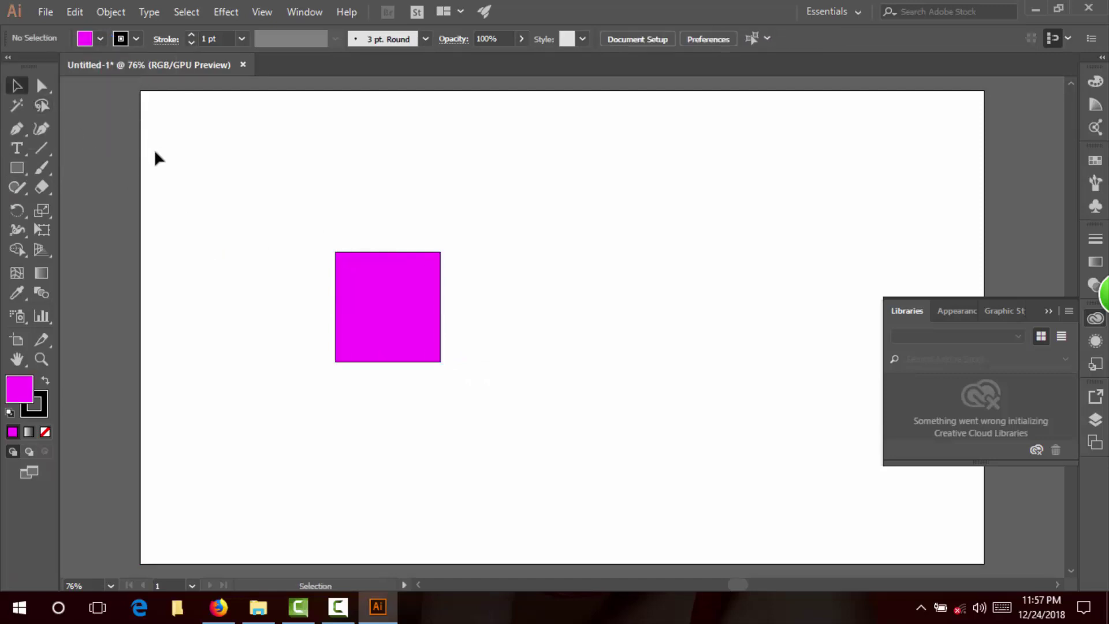
key(a)
key(shift)
key(ctrl)
click(45, 12)
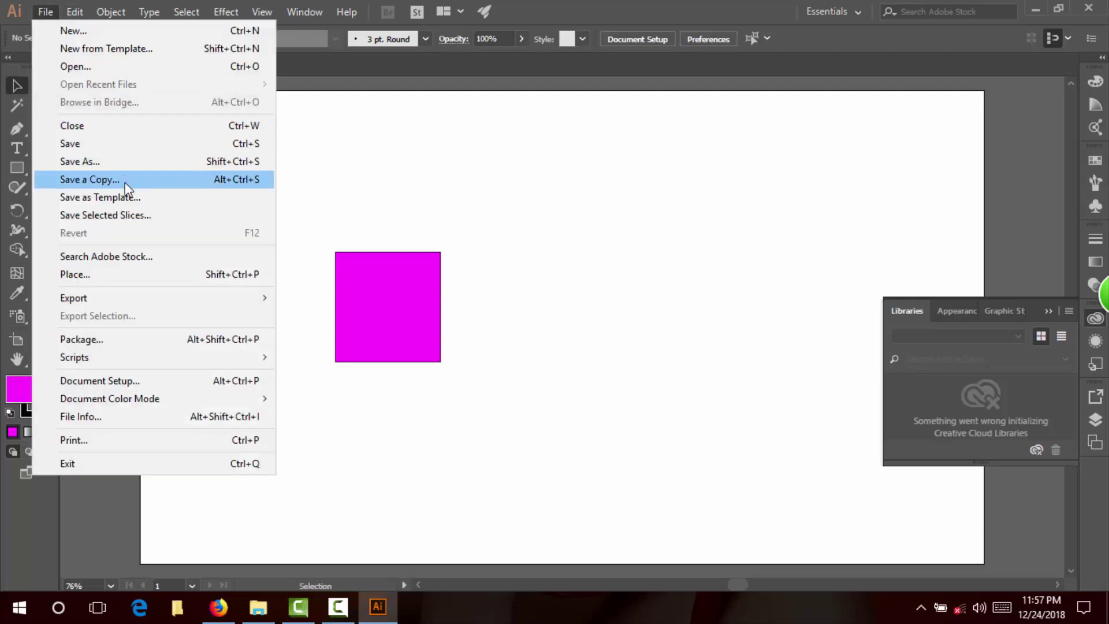
click(382, 200)
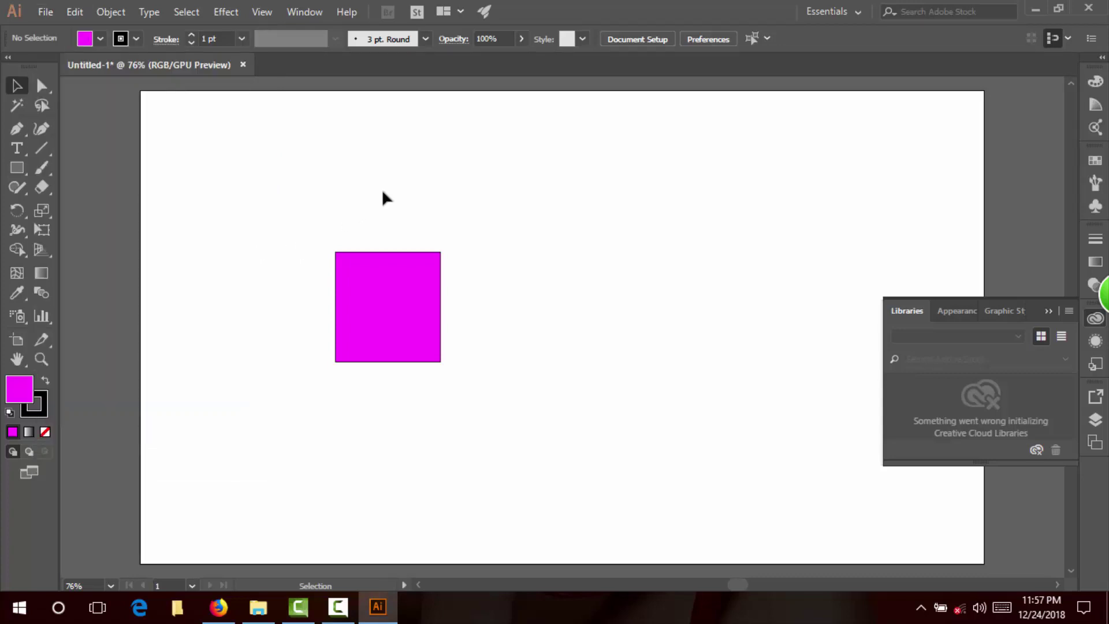
key(a)
key(v)
key(shift)
key(ctrl)
key(ctrl+alt+shift+s)
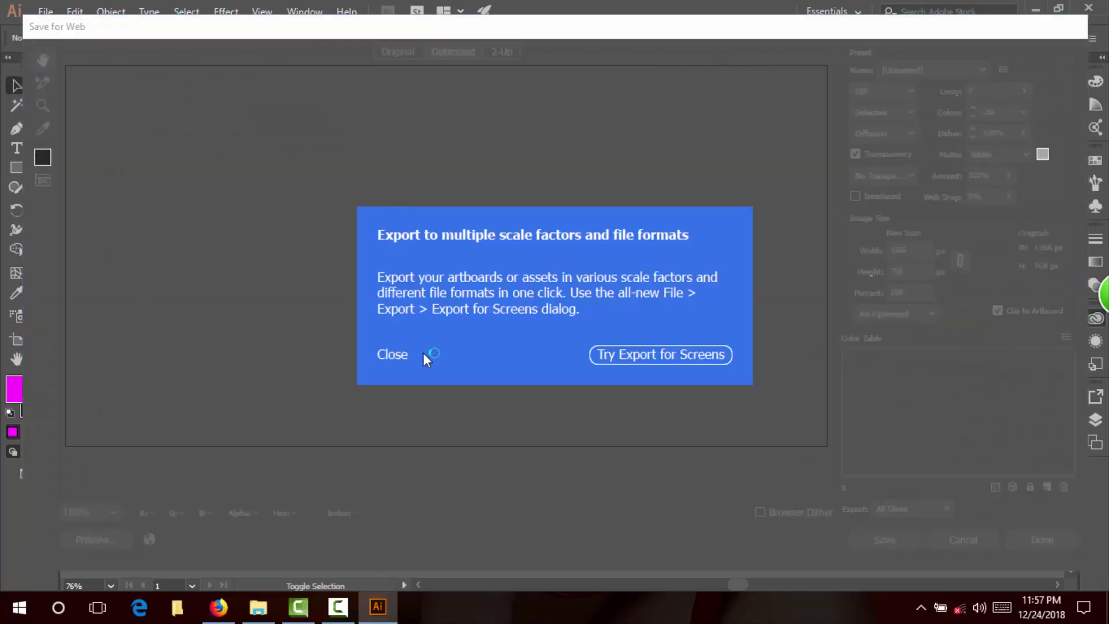
click(396, 354)
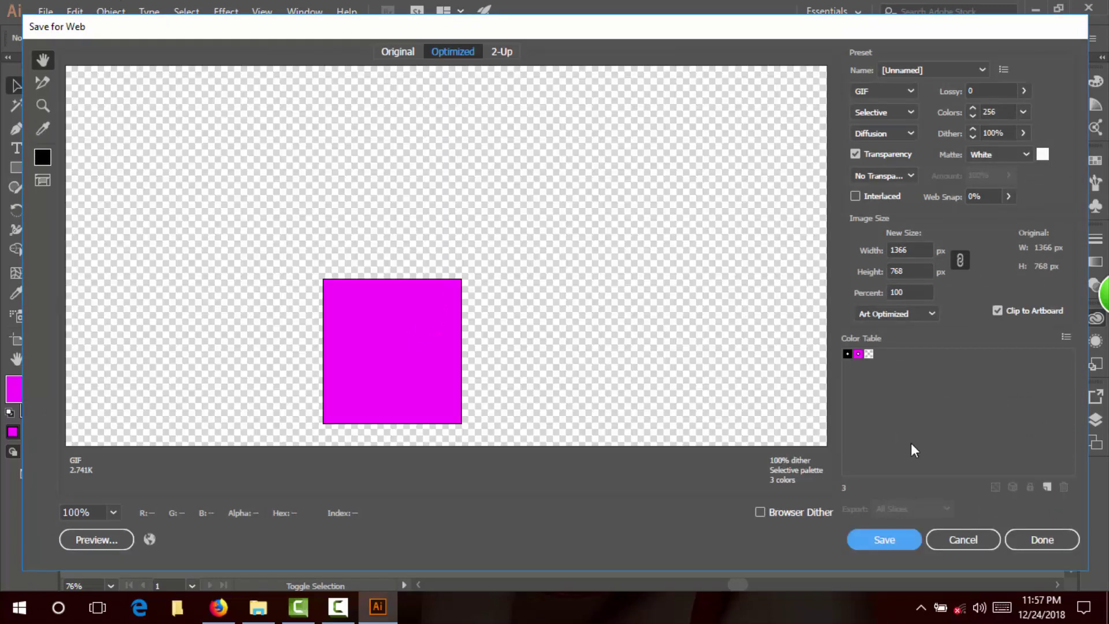
click(963, 538)
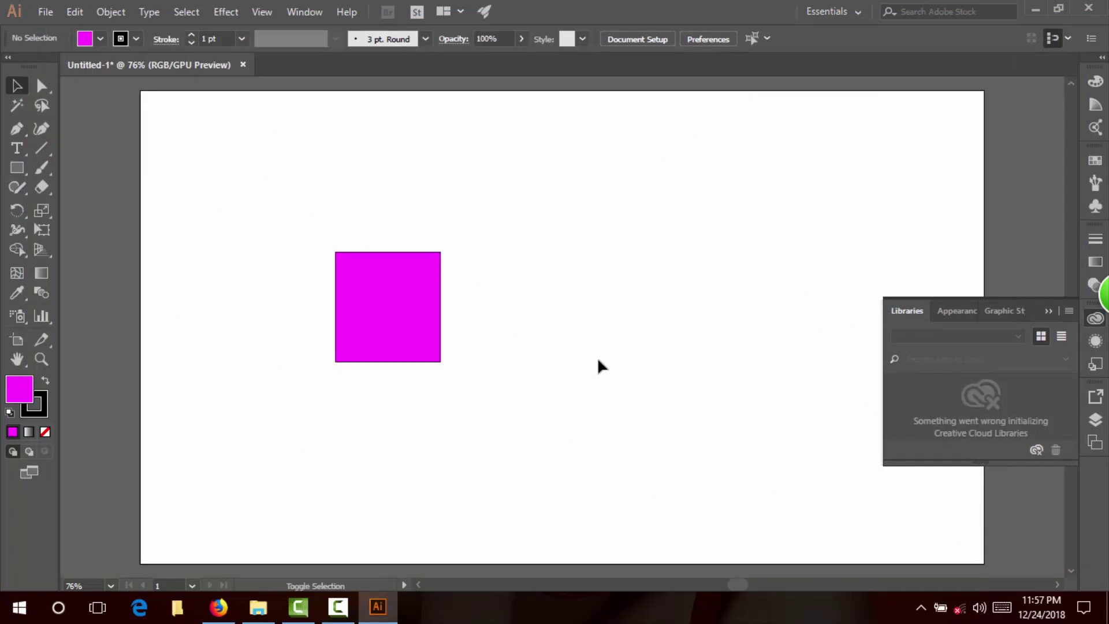
key(ctrl+alt+shift+s)
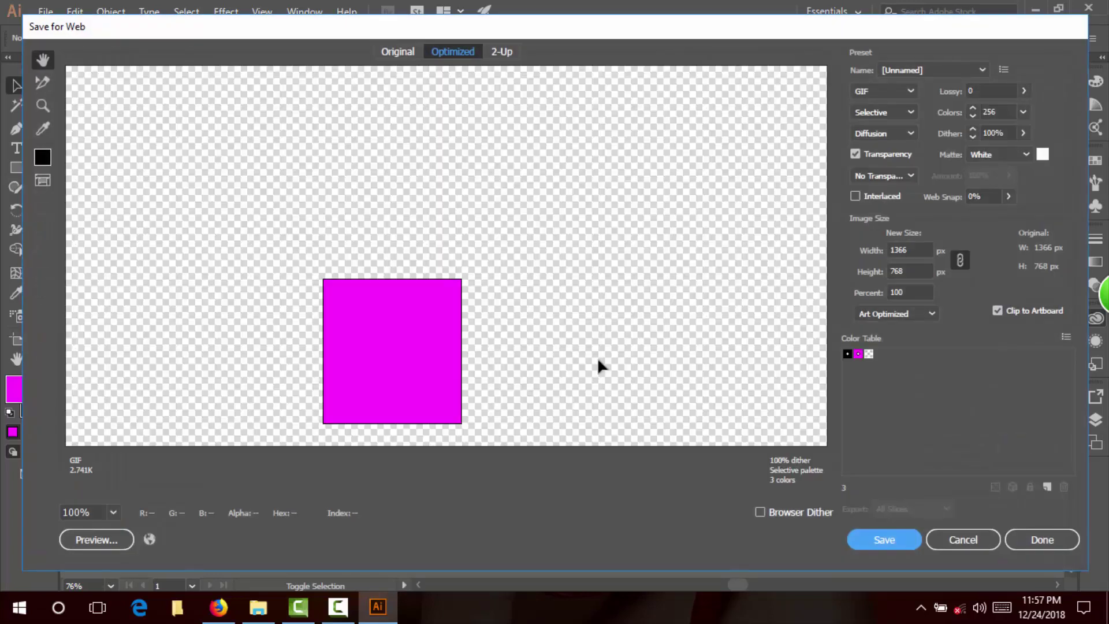
click(874, 91)
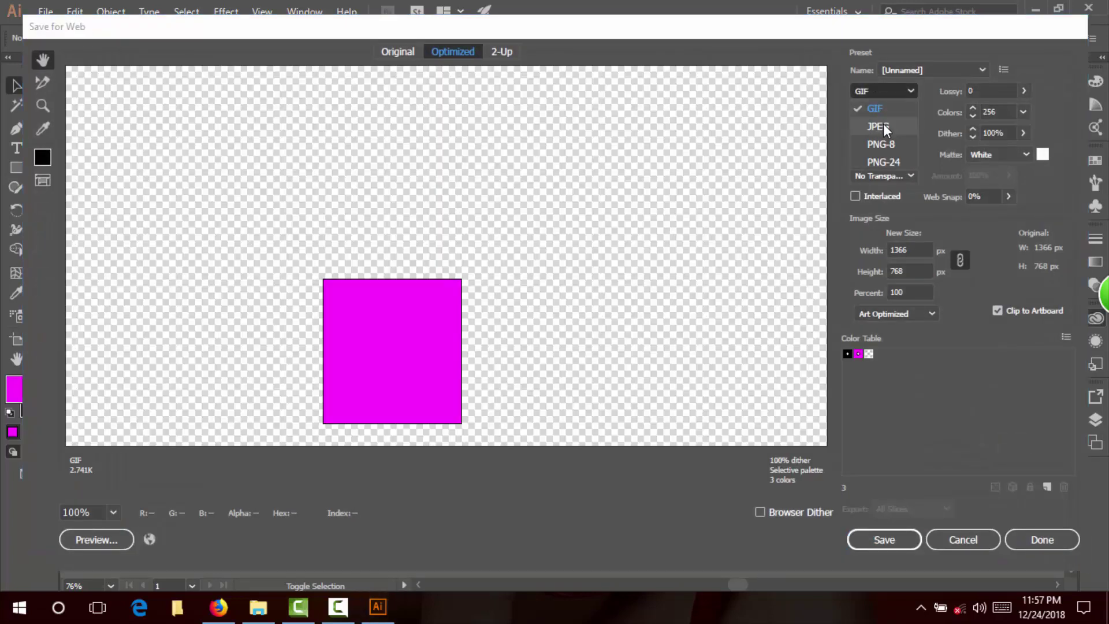
click(883, 123)
scroll(612, 254, down, 2)
scroll(559, 320, down, 1)
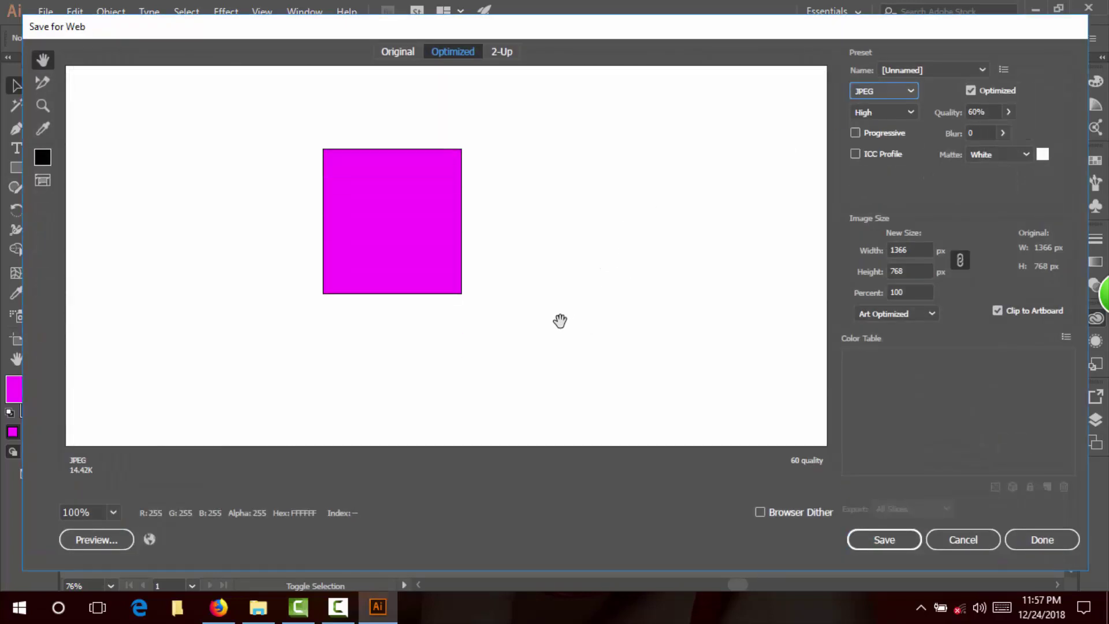
scroll(514, 238, down, 1)
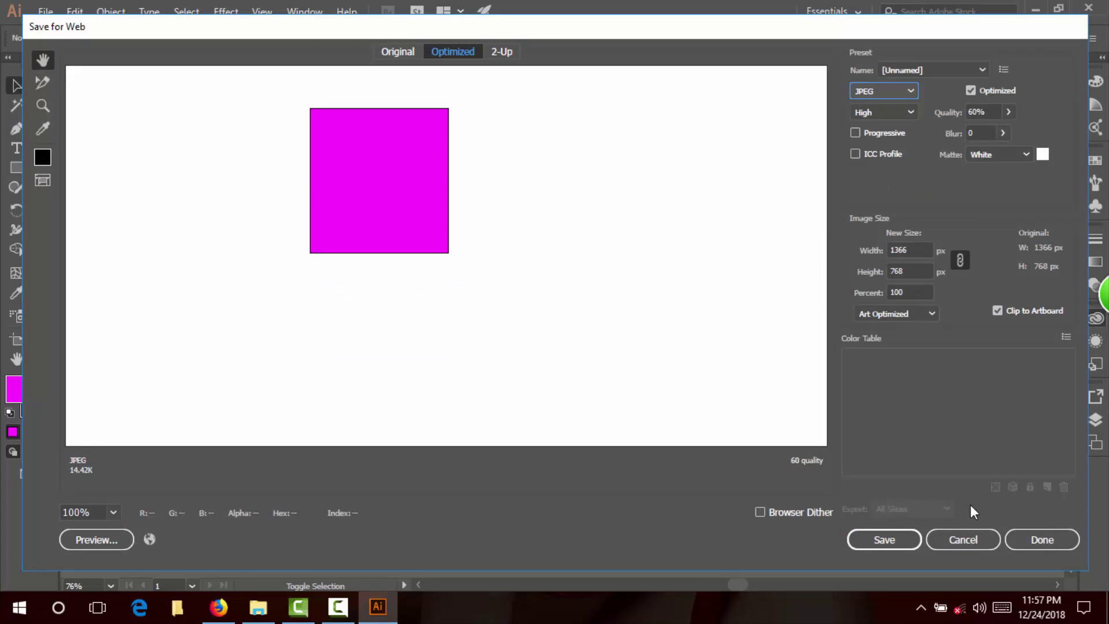
click(970, 538)
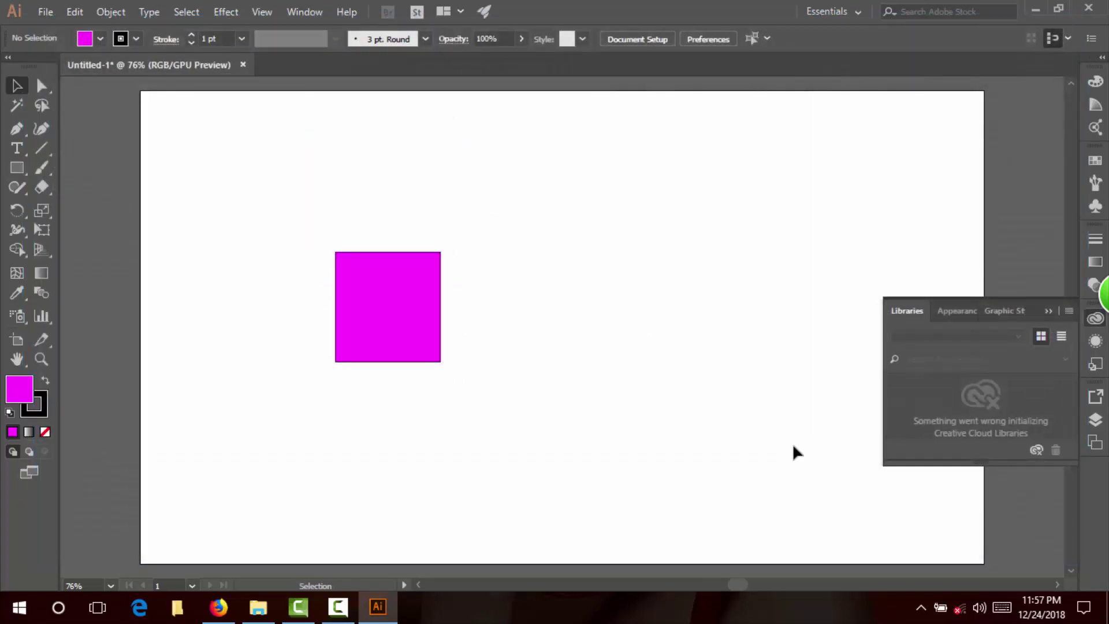
Step: Preview Save for Web again and cancel, then quit Illustrator without saving Untitled-1
click(46, 12)
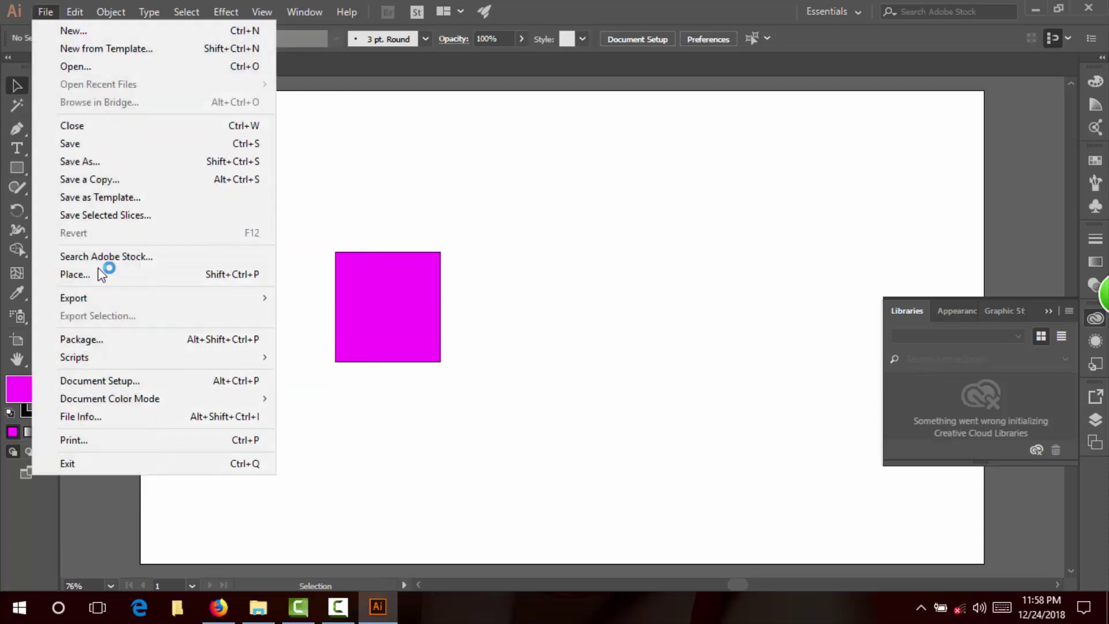
click(354, 213)
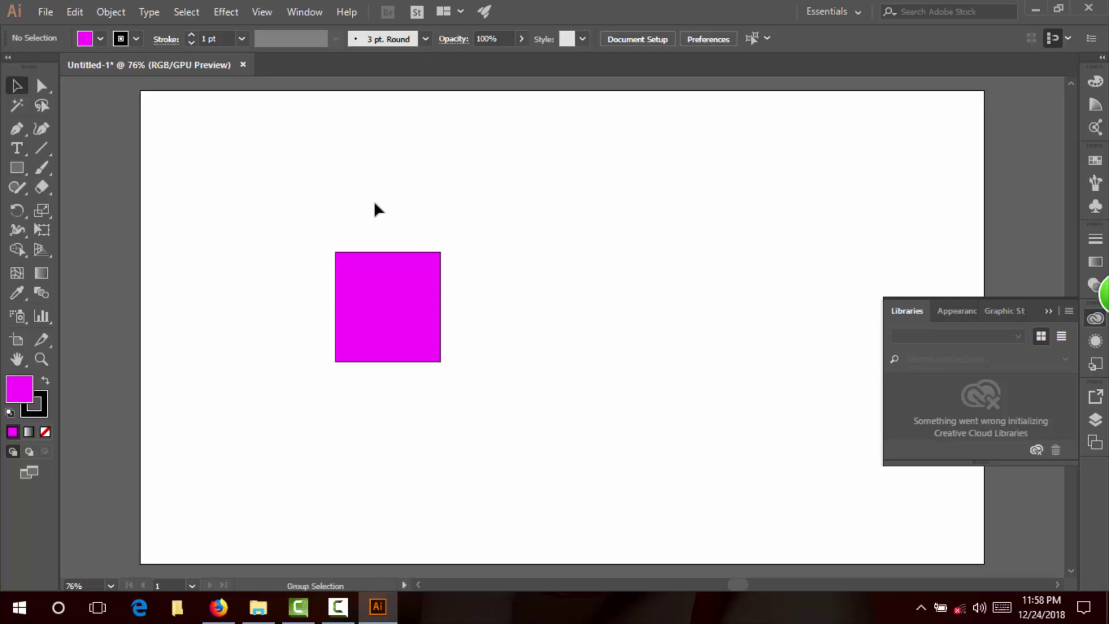
key(ctrl+alt+shift+s)
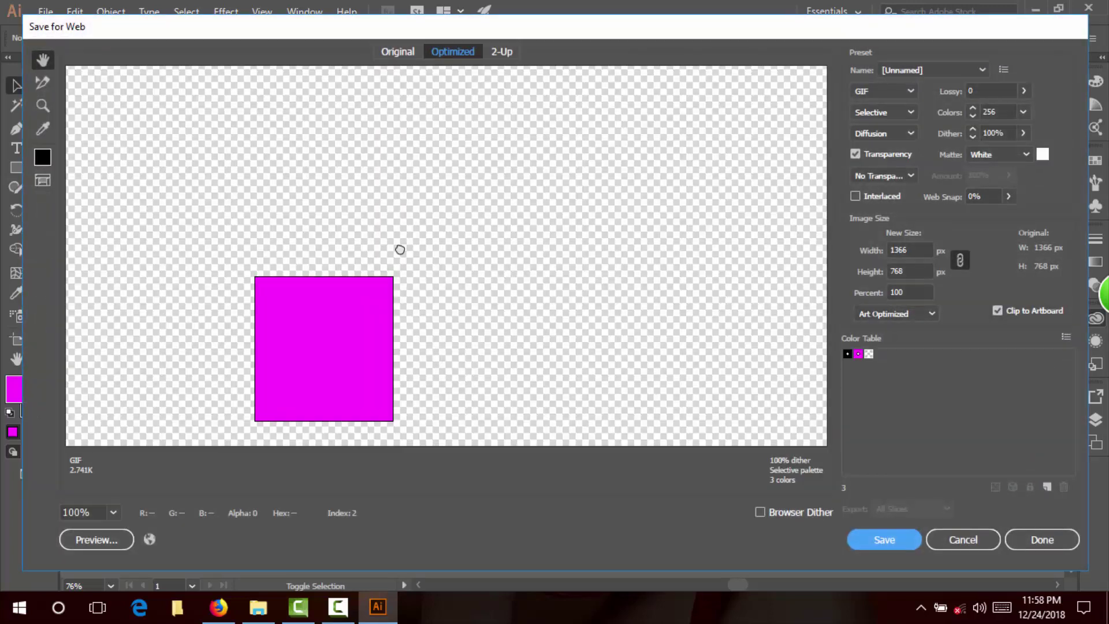
drag(400, 249, 720, 349)
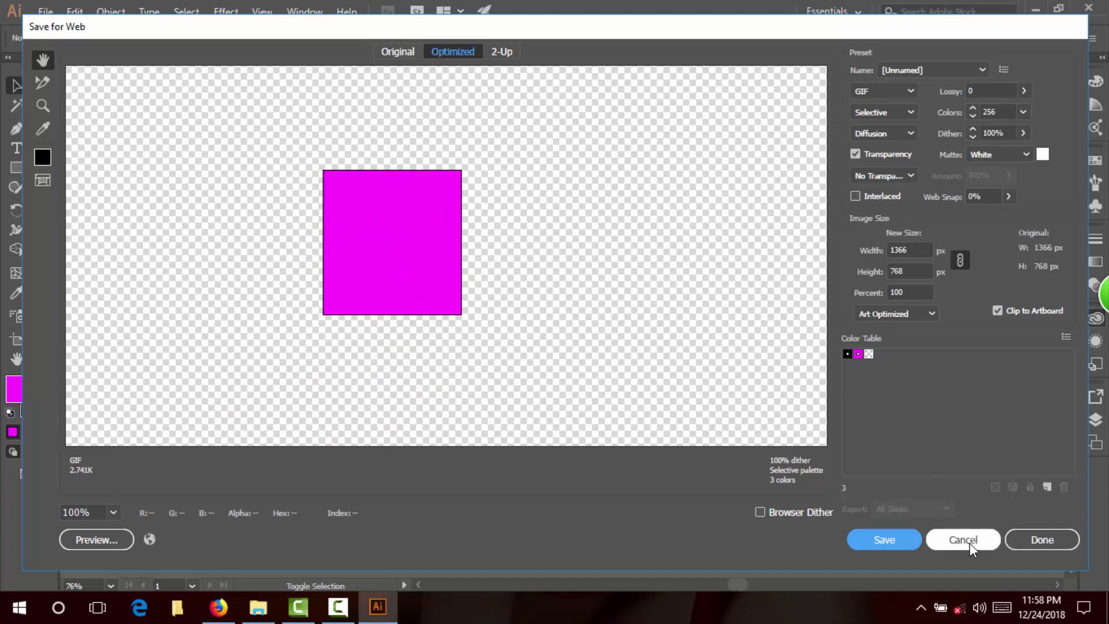
click(970, 542)
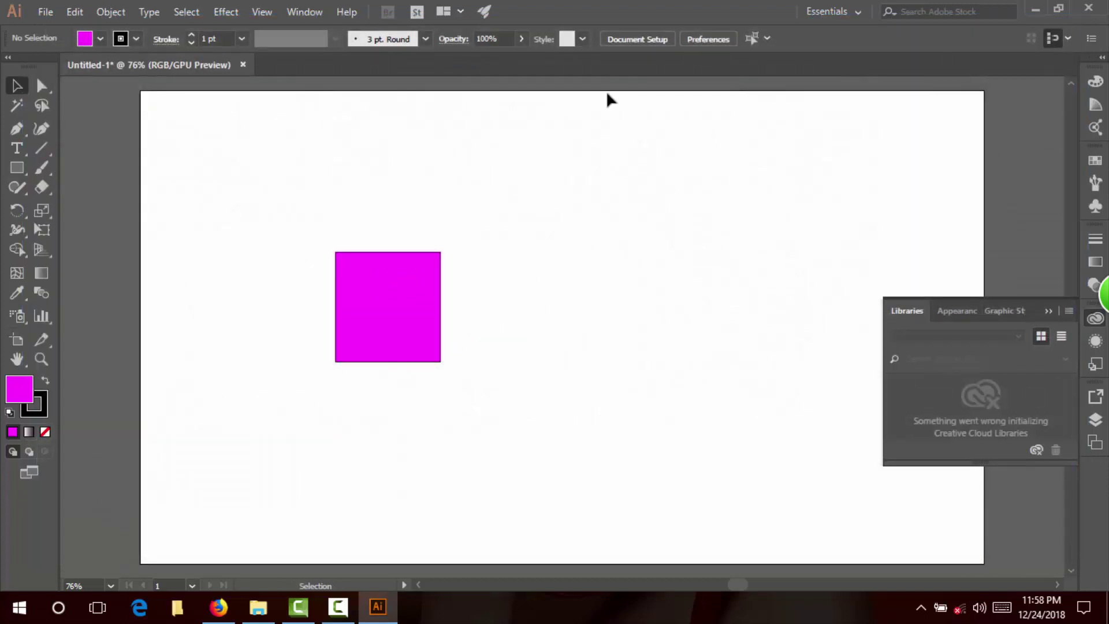
click(1089, 8)
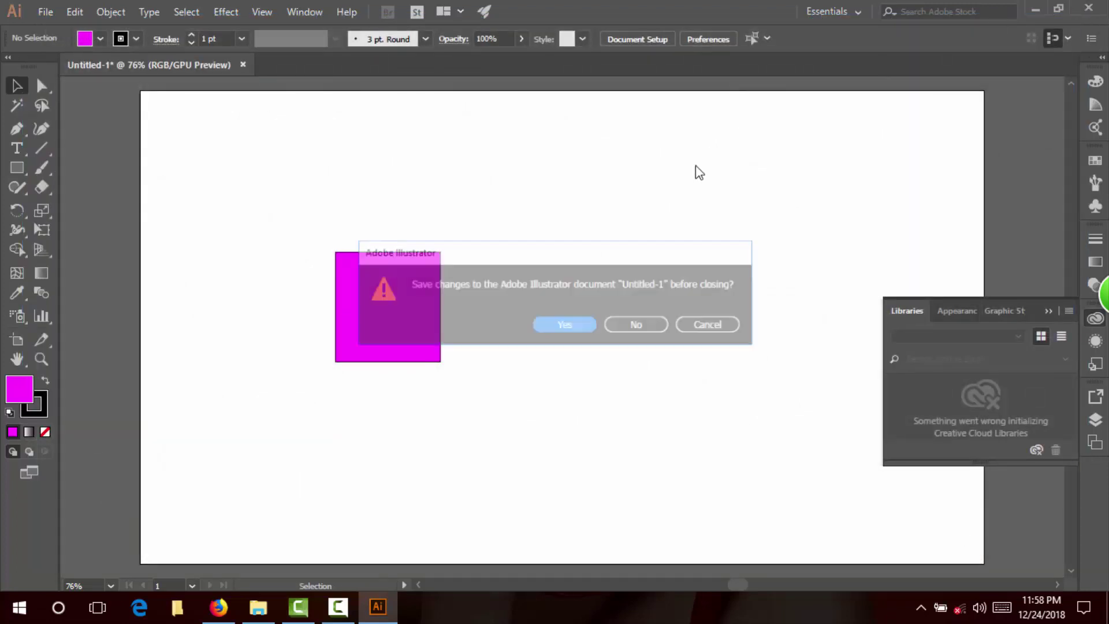
click(639, 326)
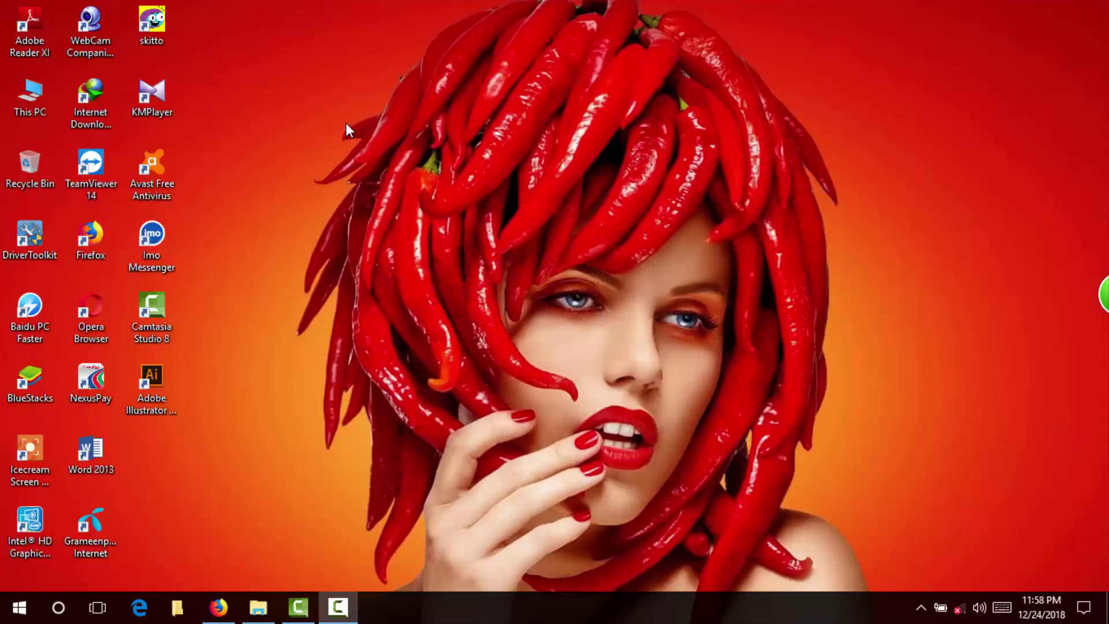
Step: Refresh the Windows desktop six times from its right-click menu
right_click(346, 122)
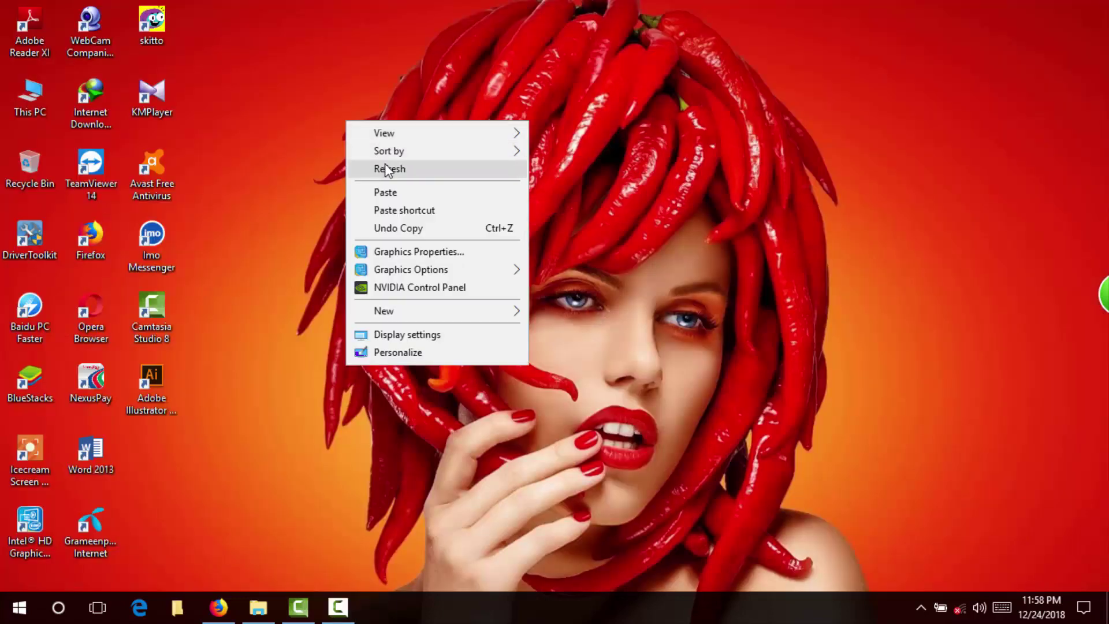
click(387, 168)
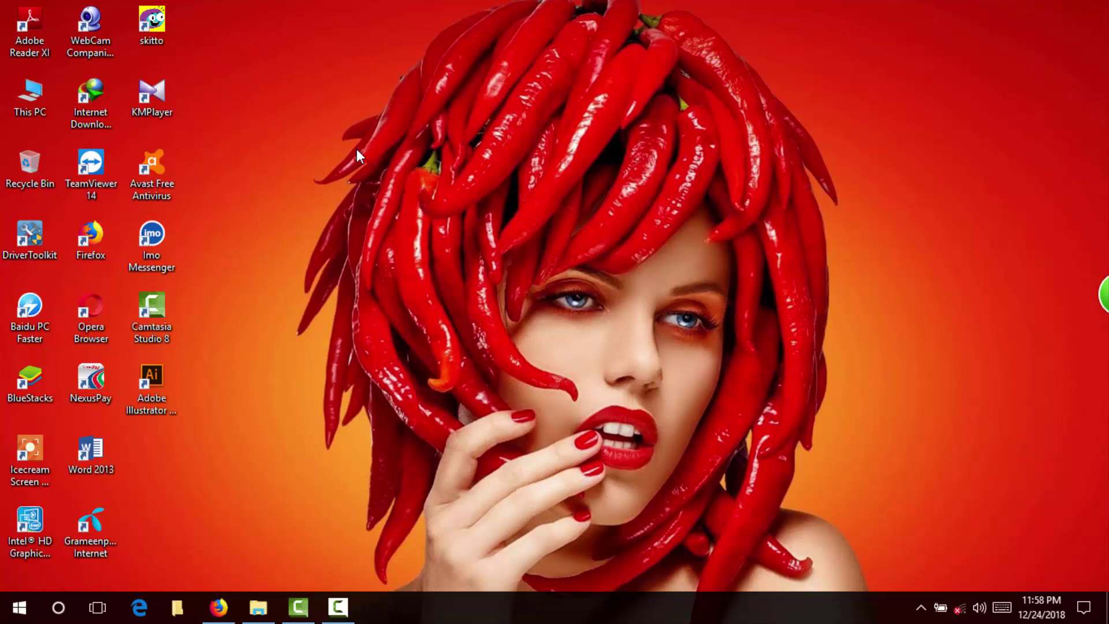
right_click(359, 115)
click(384, 164)
right_click(359, 129)
click(391, 174)
right_click(392, 173)
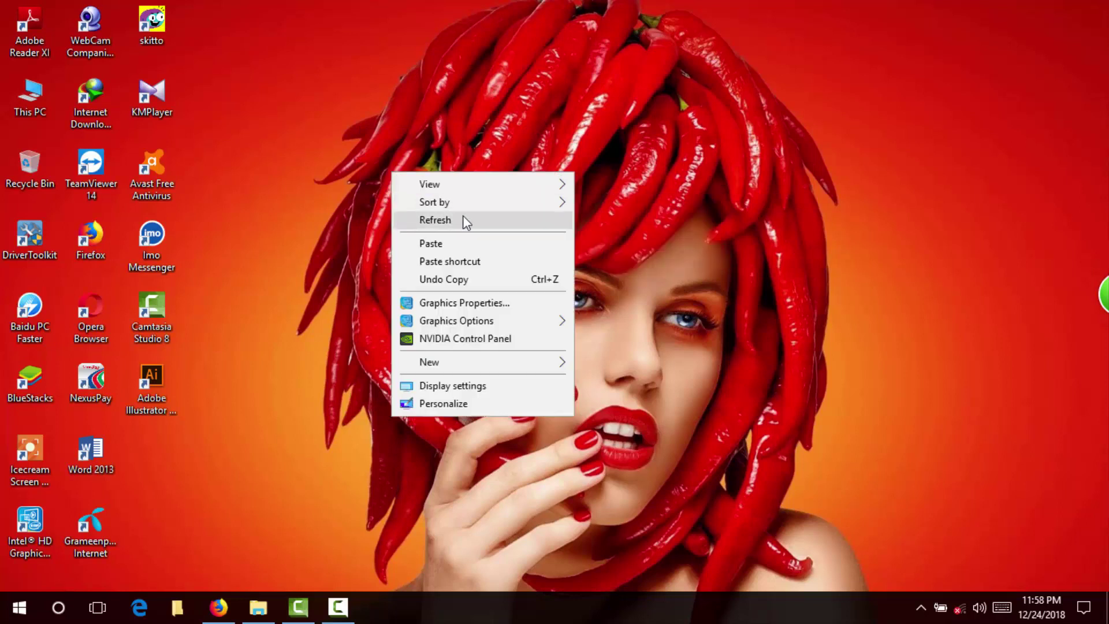
click(463, 217)
right_click(379, 99)
click(427, 145)
right_click(421, 125)
click(465, 176)
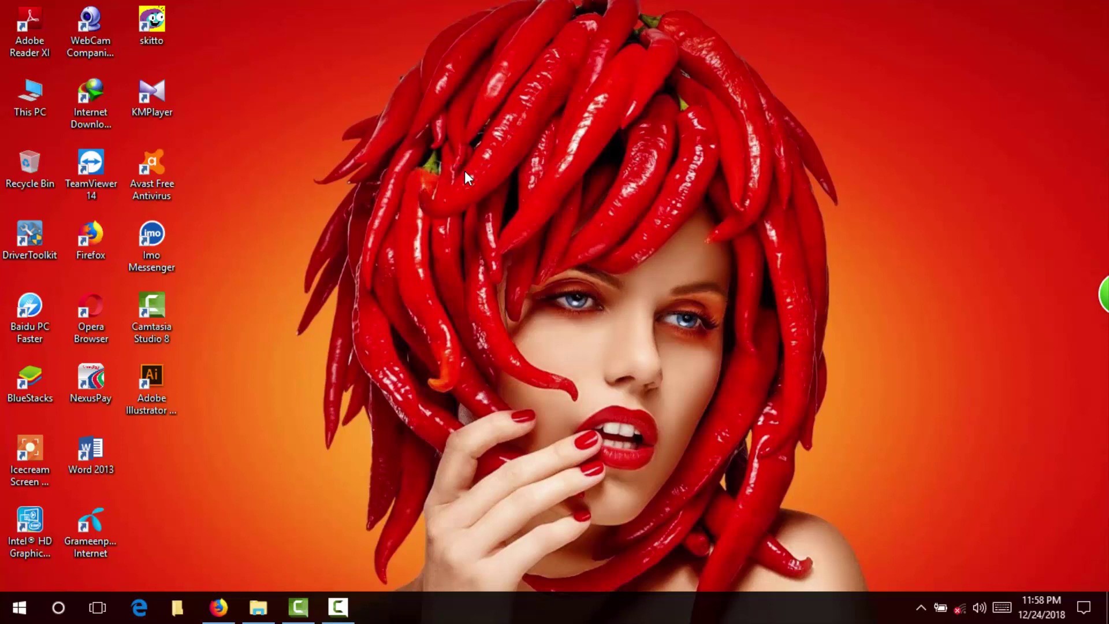